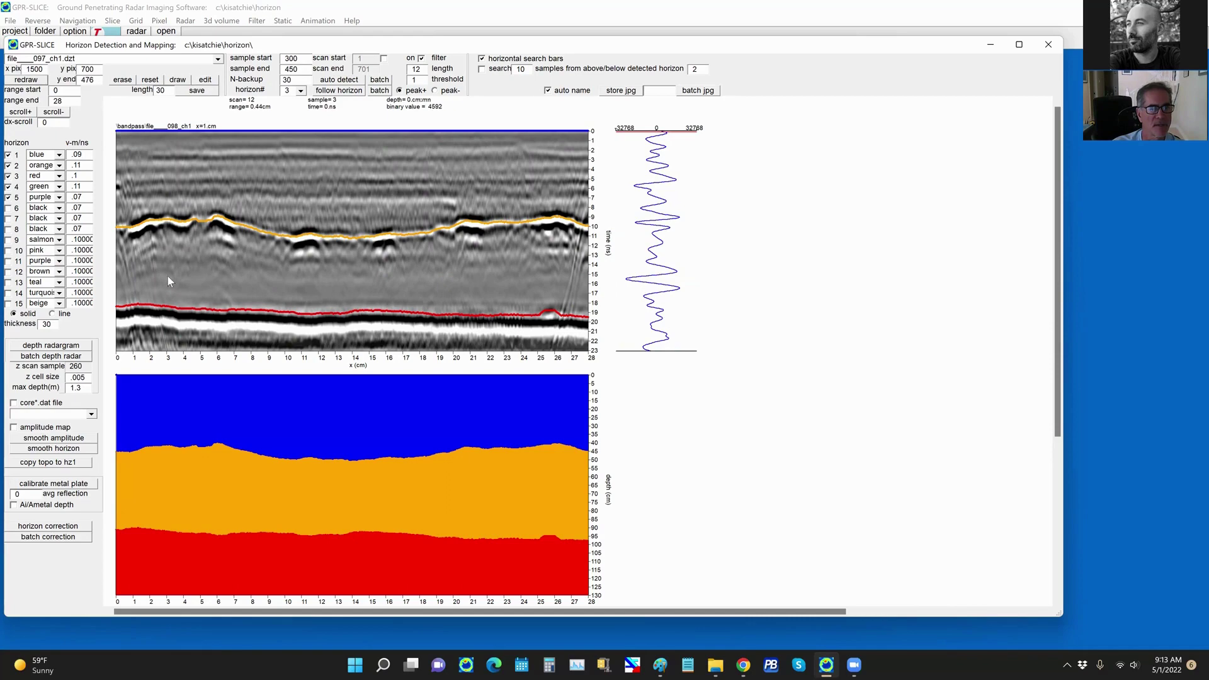
# - Draw horizon 3 along the reflection at about 15 to 16.5 ns in file____097_ch1.dzt and save the horizon profile
pyautogui.click(208, 278)
pyautogui.moveTo(241, 279); pyautogui.dragTo(314, 286)
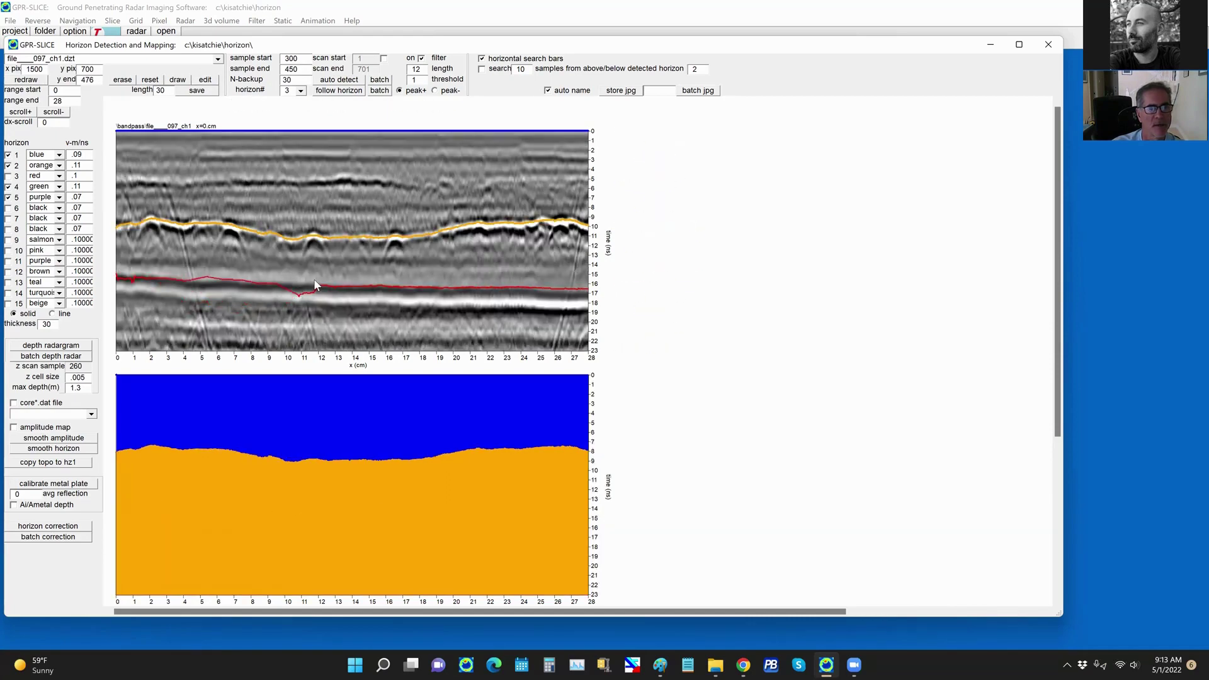
pyautogui.click(196, 91)
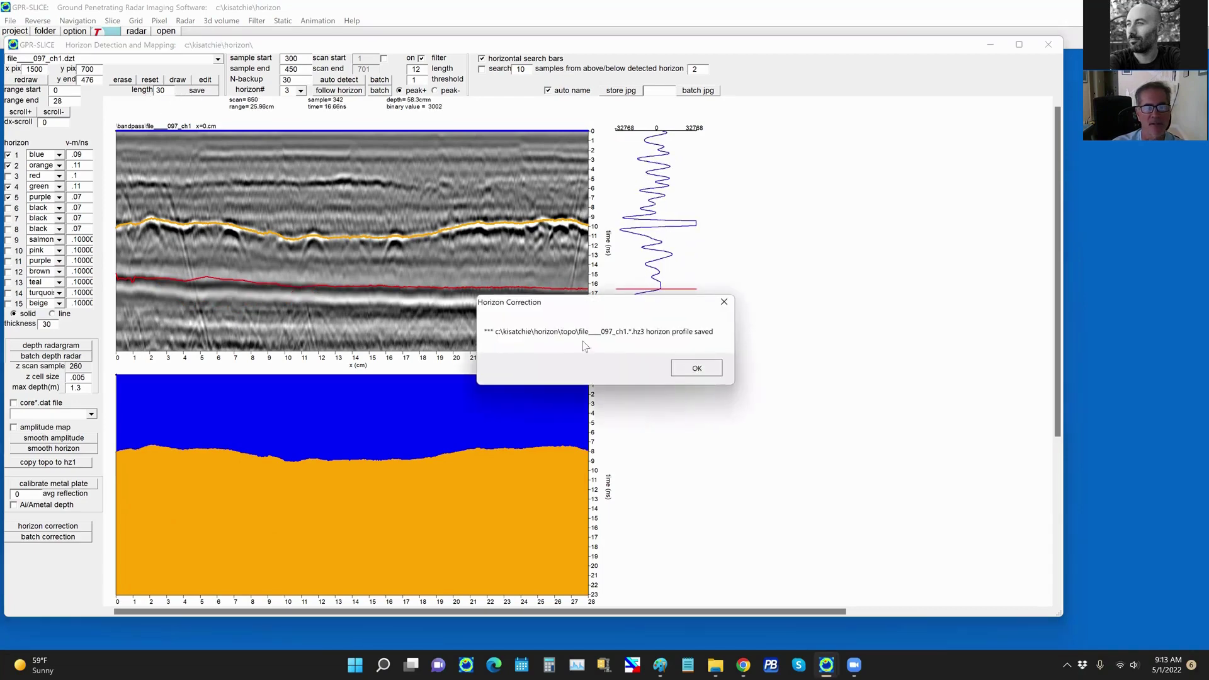
pyautogui.press('Return')
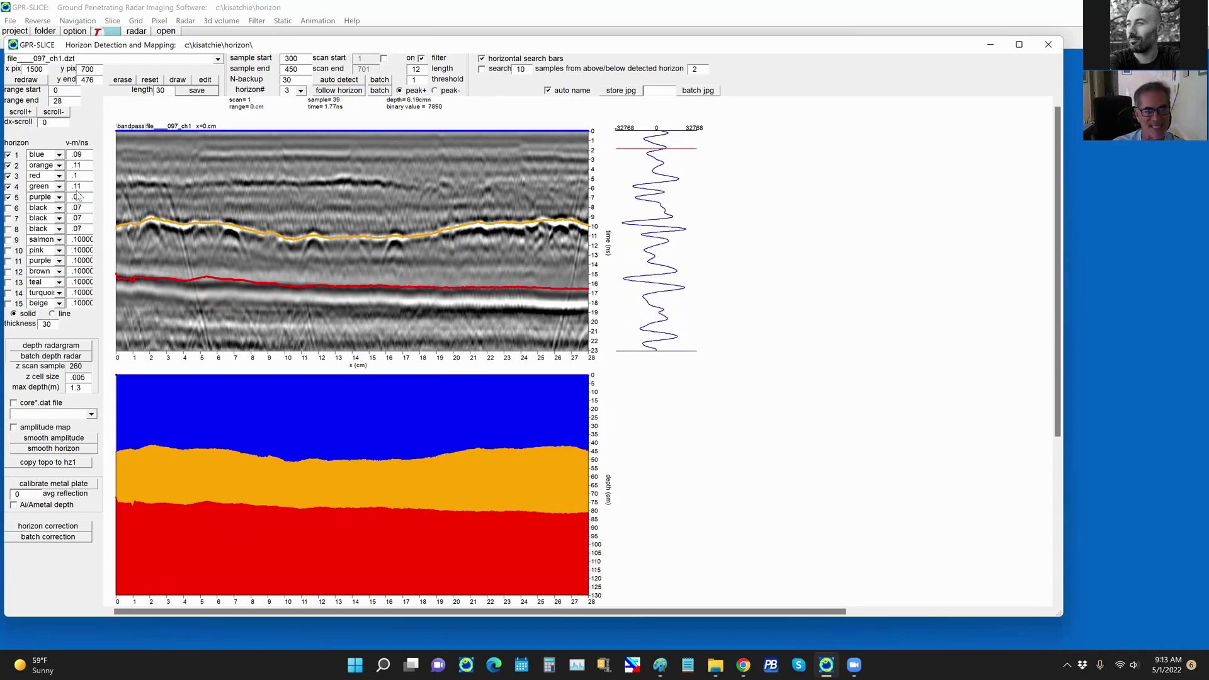
# - Set the orange horizon 2 velocity to .2 m/ns and redraw the depth section
pyautogui.click(90, 164)
pyautogui.press('BackSpace')
pyautogui.press('BackSpace')
pyautogui.write('2')
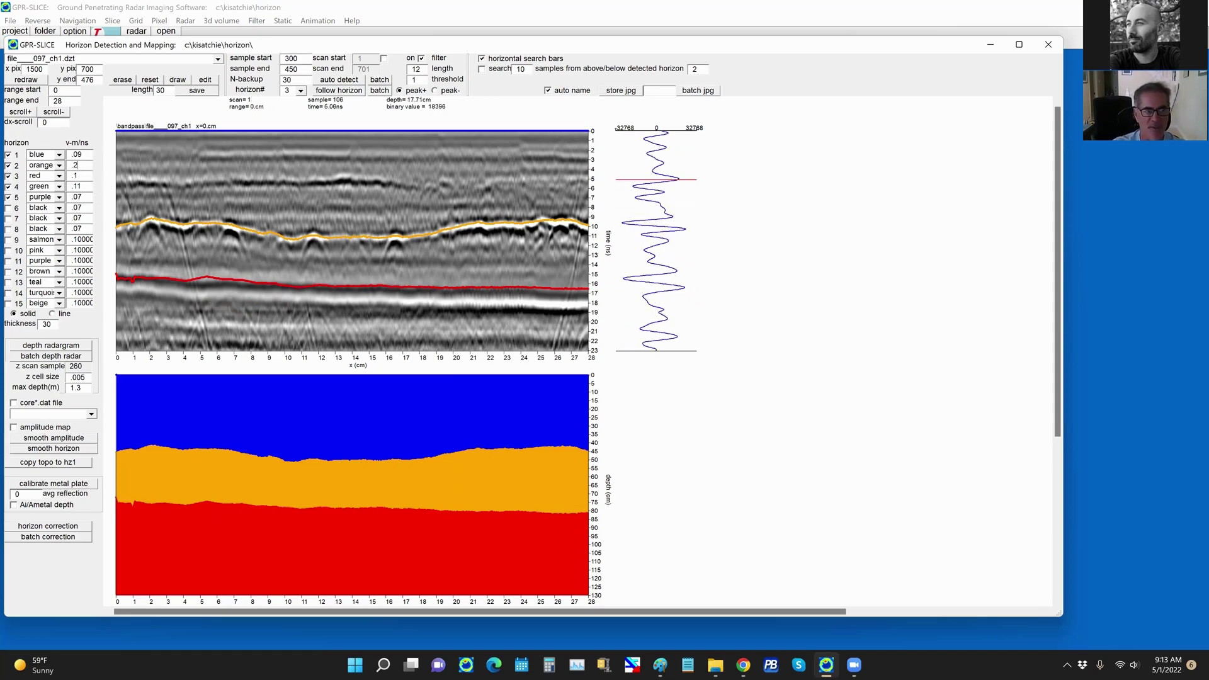
pyautogui.click(27, 80)
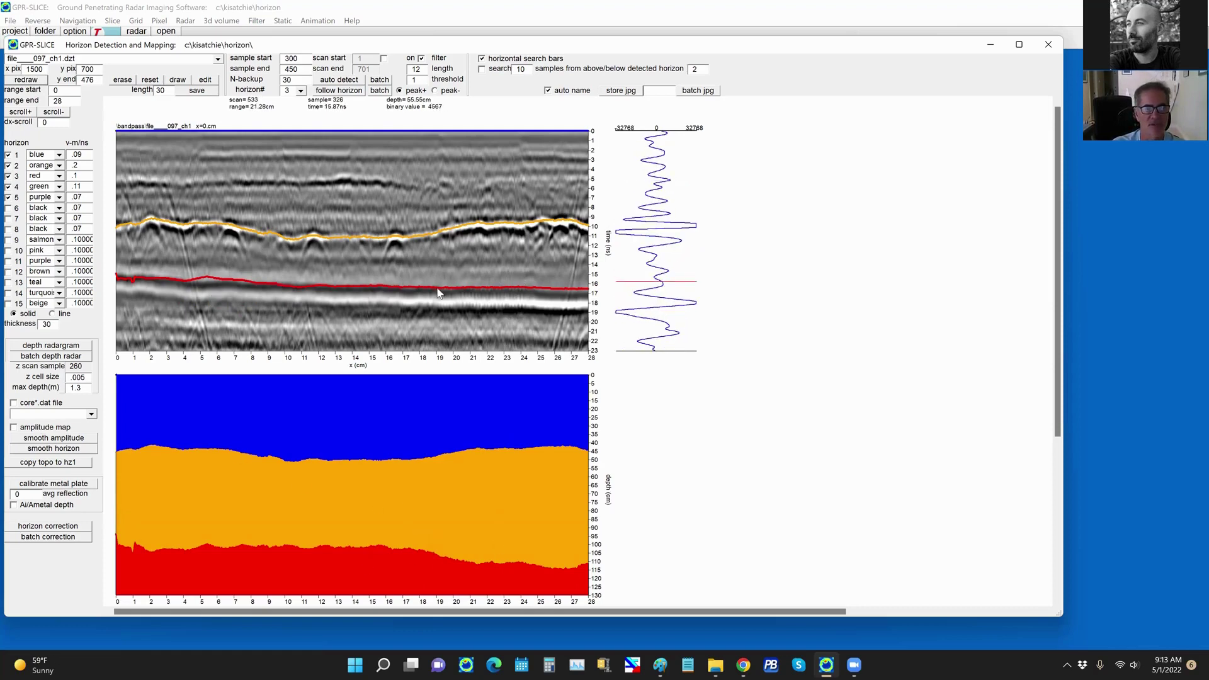
# - Restore the orange horizon 2 velocity to .11 m/ns and redraw the depth section
pyautogui.click(84, 155)
pyautogui.doubleClick(83, 166)
pyautogui.write('.11')
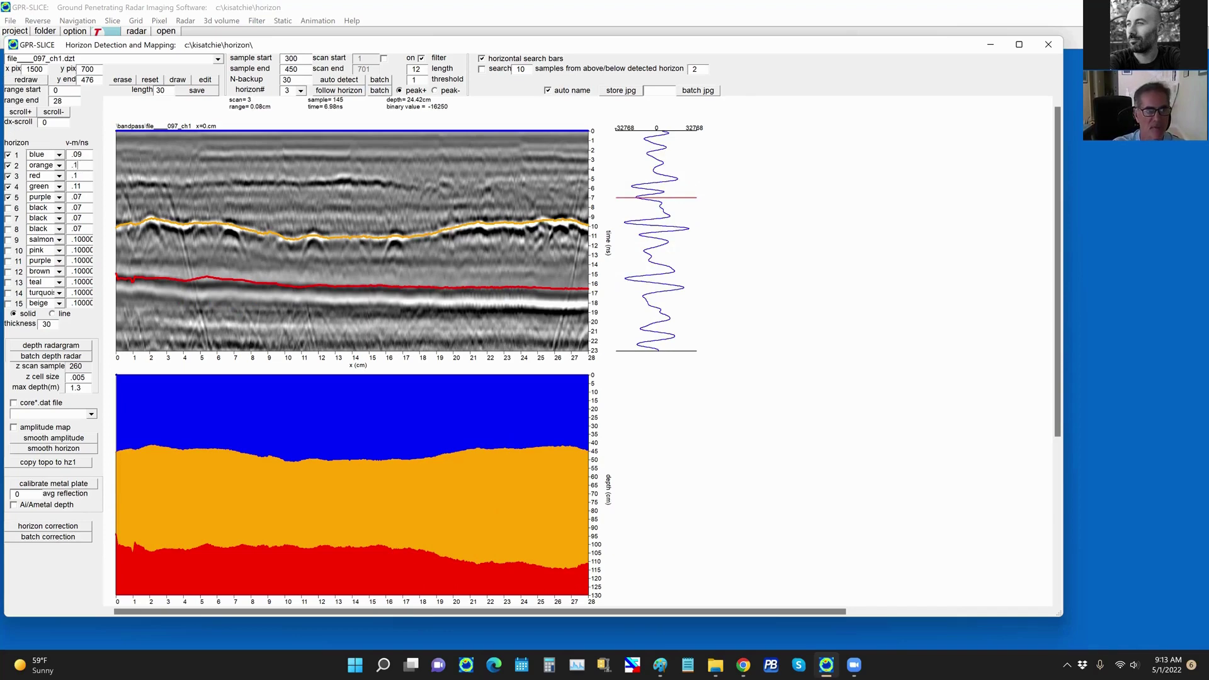
pyautogui.click(39, 81)
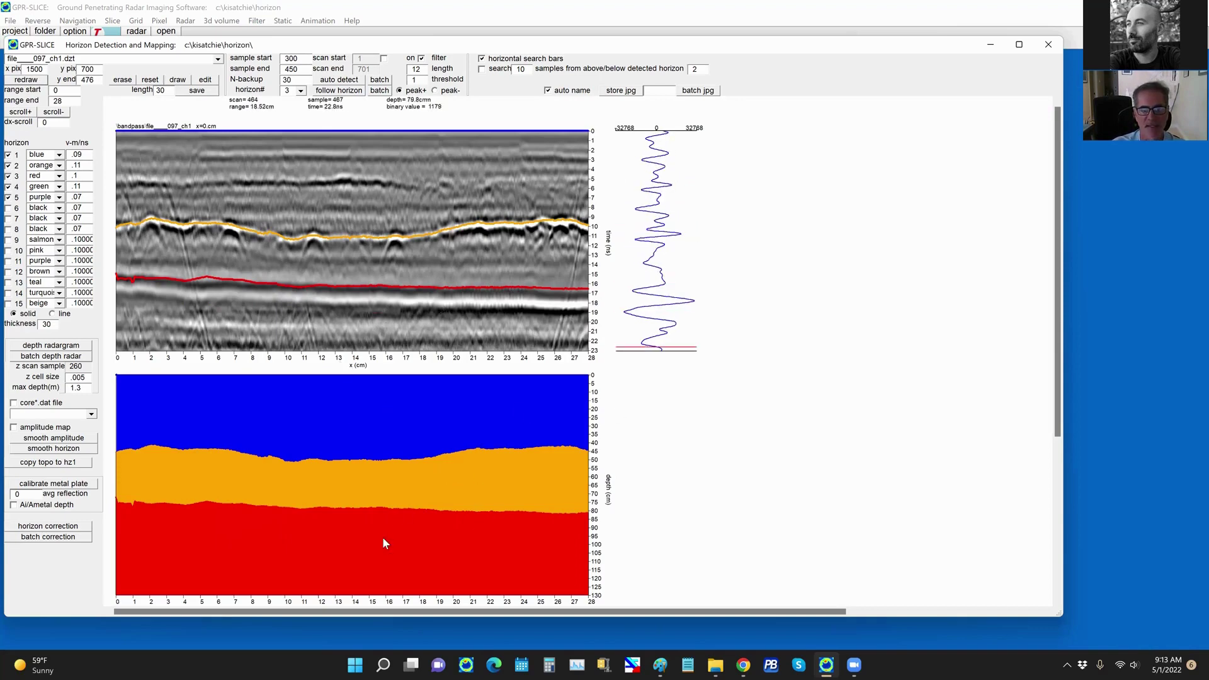
# - Close the horizon detection window, then compile horizon 2 and recompile its XYZ export data
pyautogui.click(1049, 46)
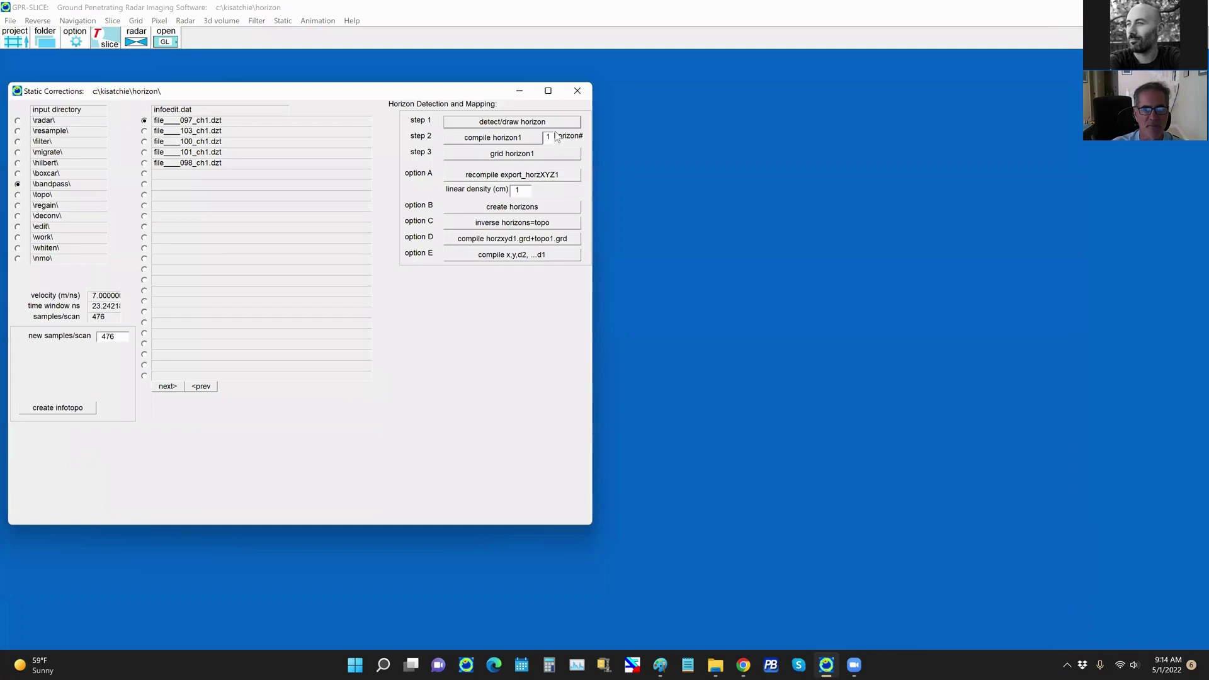
pyautogui.doubleClick(547, 137)
pyautogui.write('2')
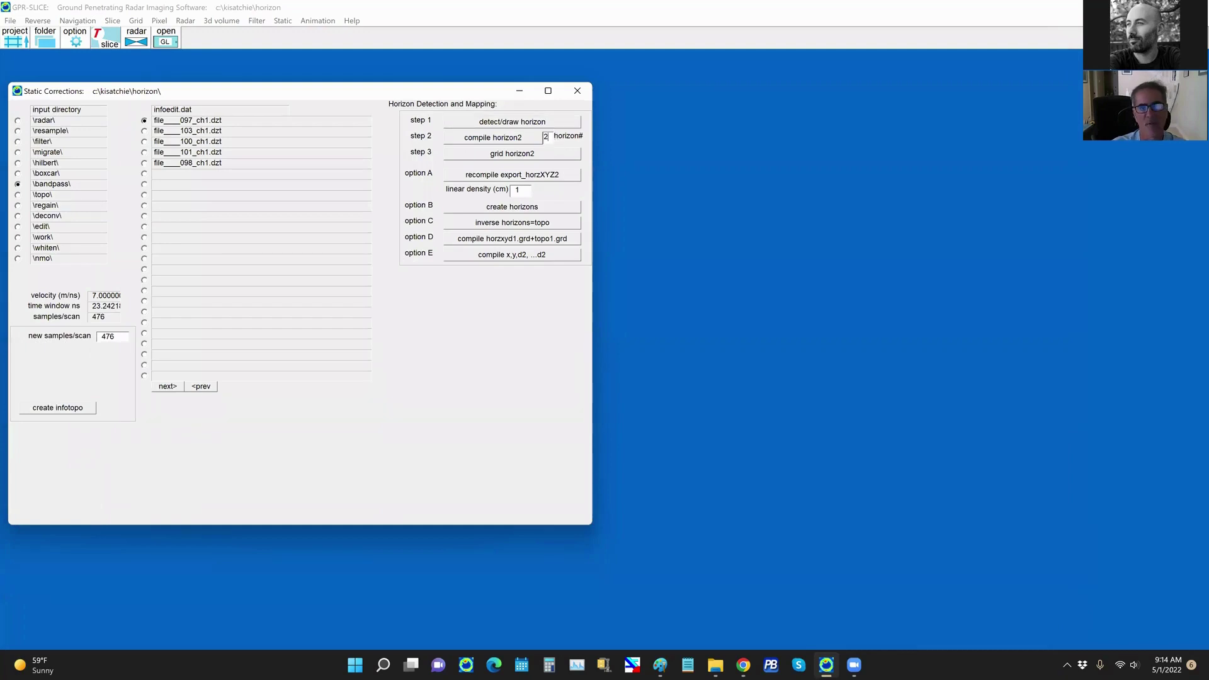
pyautogui.click(522, 138)
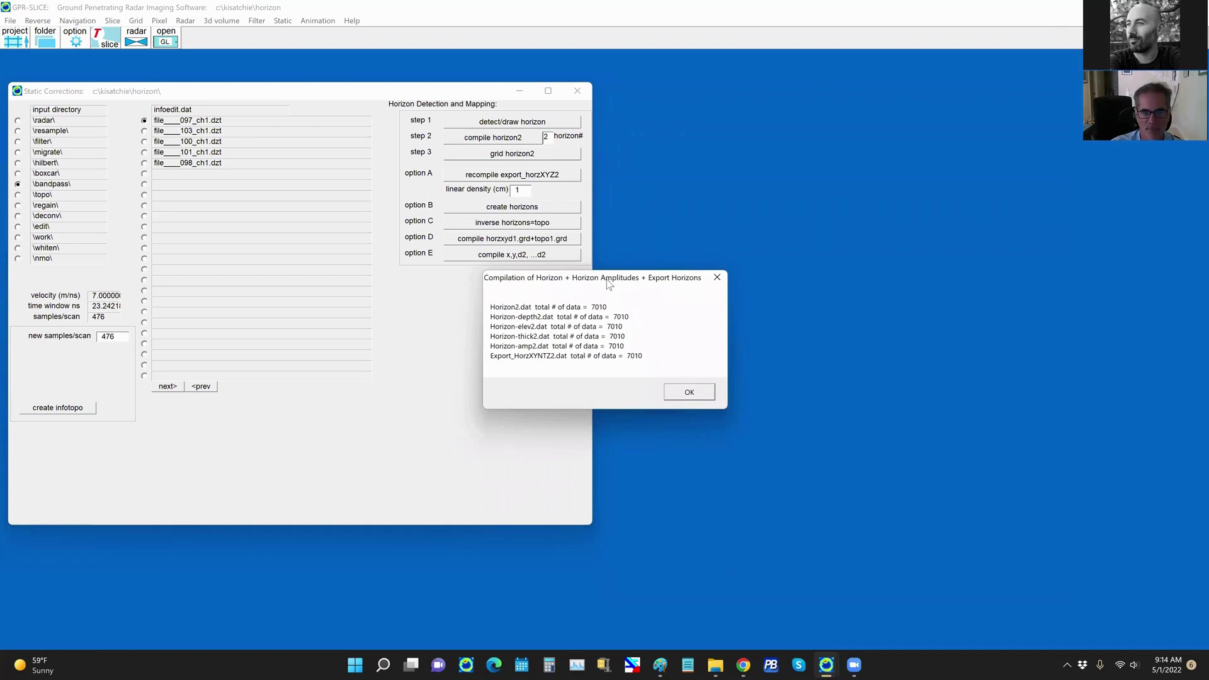
pyautogui.moveTo(609, 283); pyautogui.dragTo(523, 258)
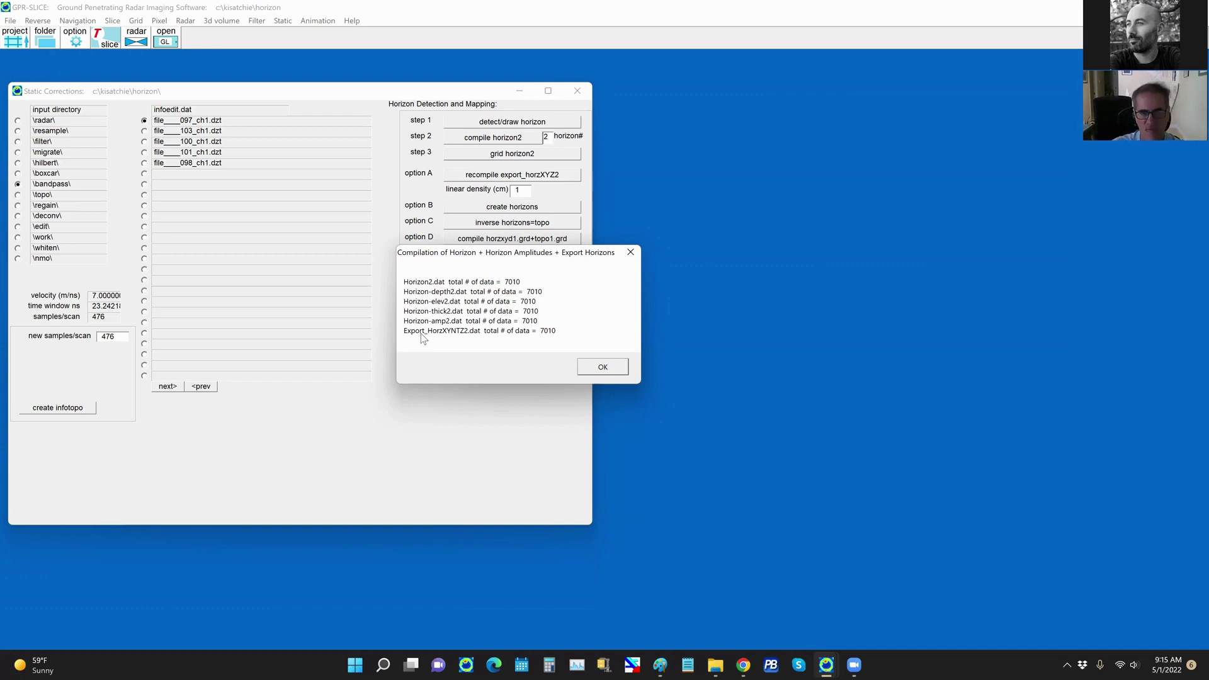
pyautogui.click(592, 369)
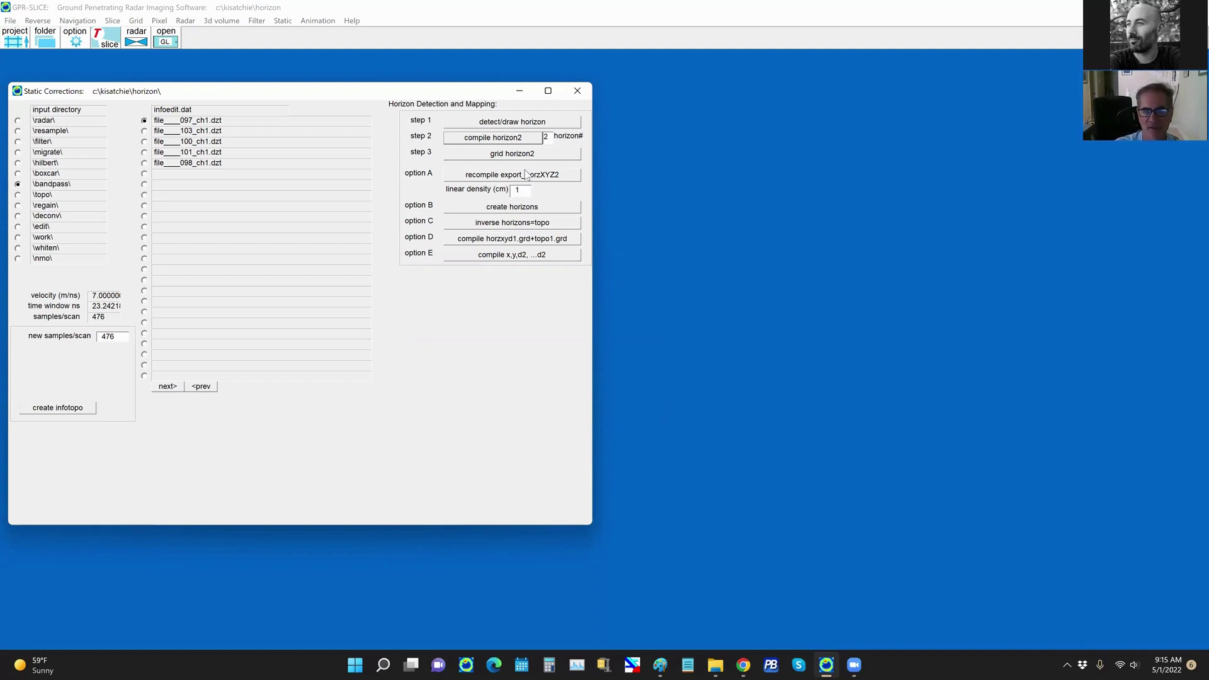
pyautogui.click(525, 175)
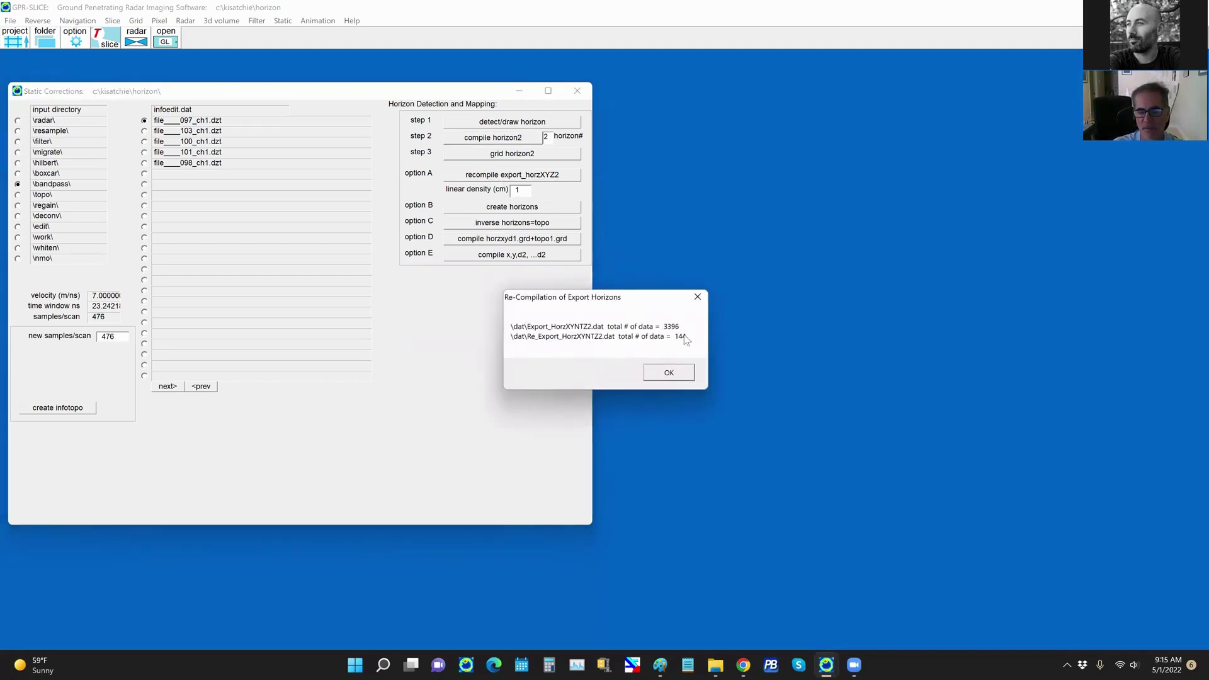
pyautogui.click(669, 372)
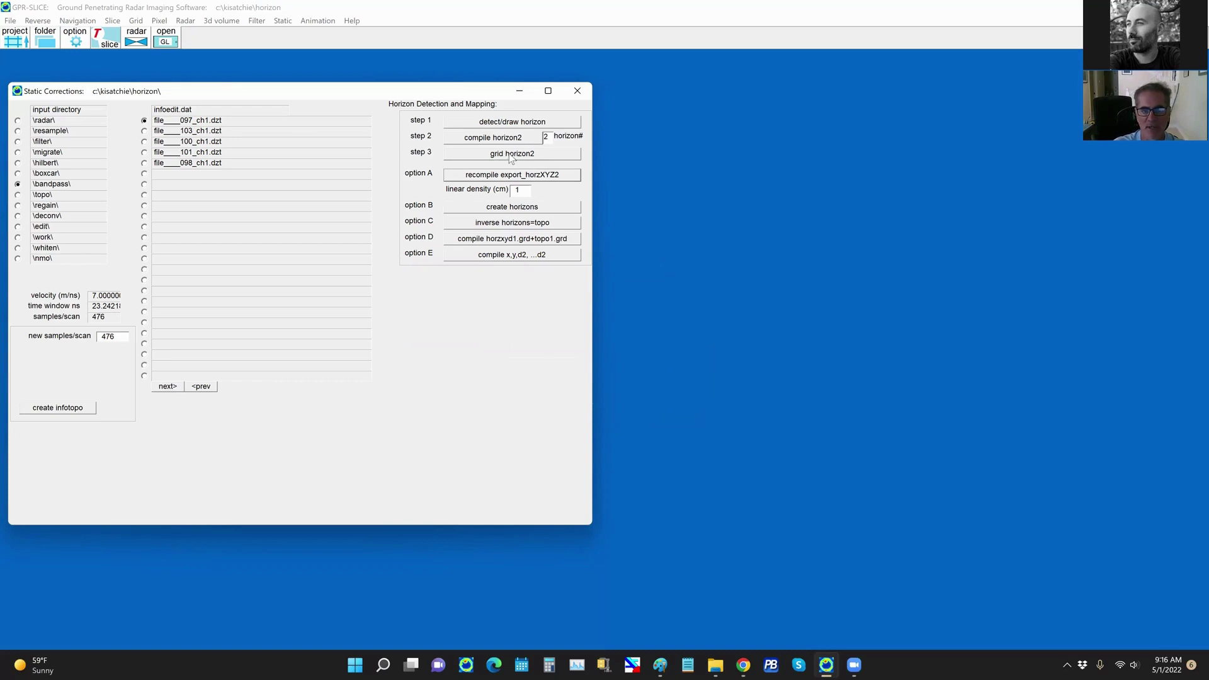
# - Change the horizon number to 3 and compile horizon 3
pyautogui.doubleClick(547, 137)
pyautogui.write('3')
pyautogui.click(494, 139)
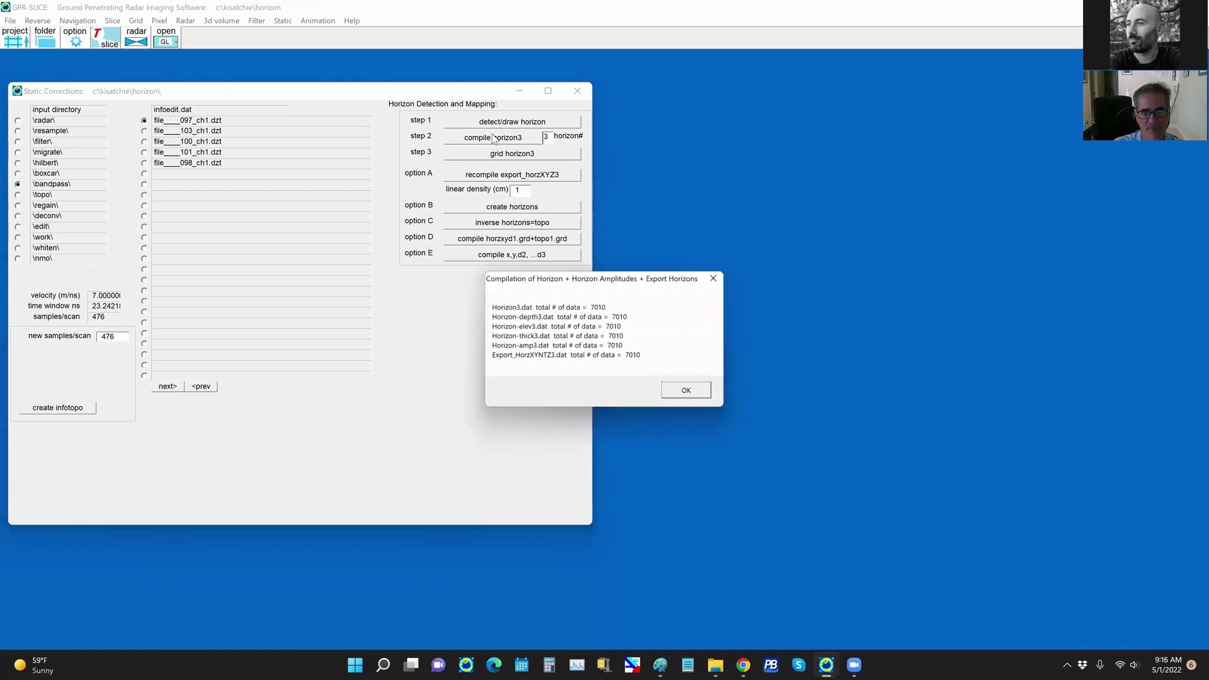
pyautogui.click(690, 394)
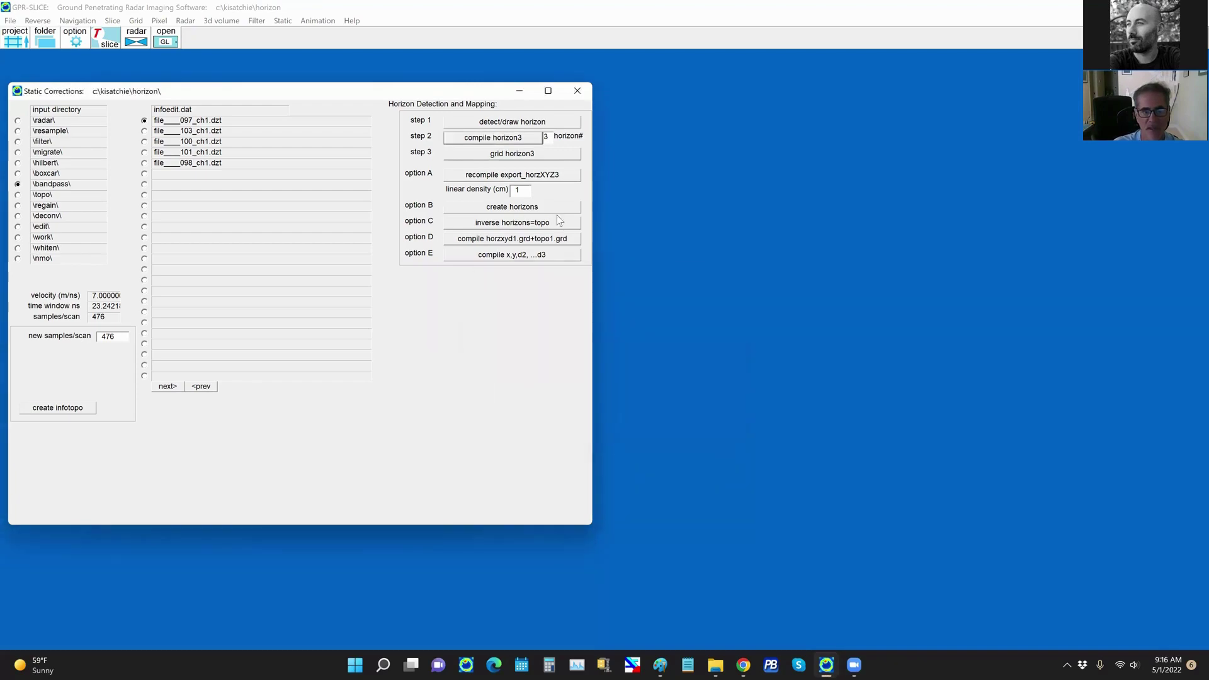
# - Grid the horizon data with 3 slices and multithread processing turned off
pyautogui.click(523, 154)
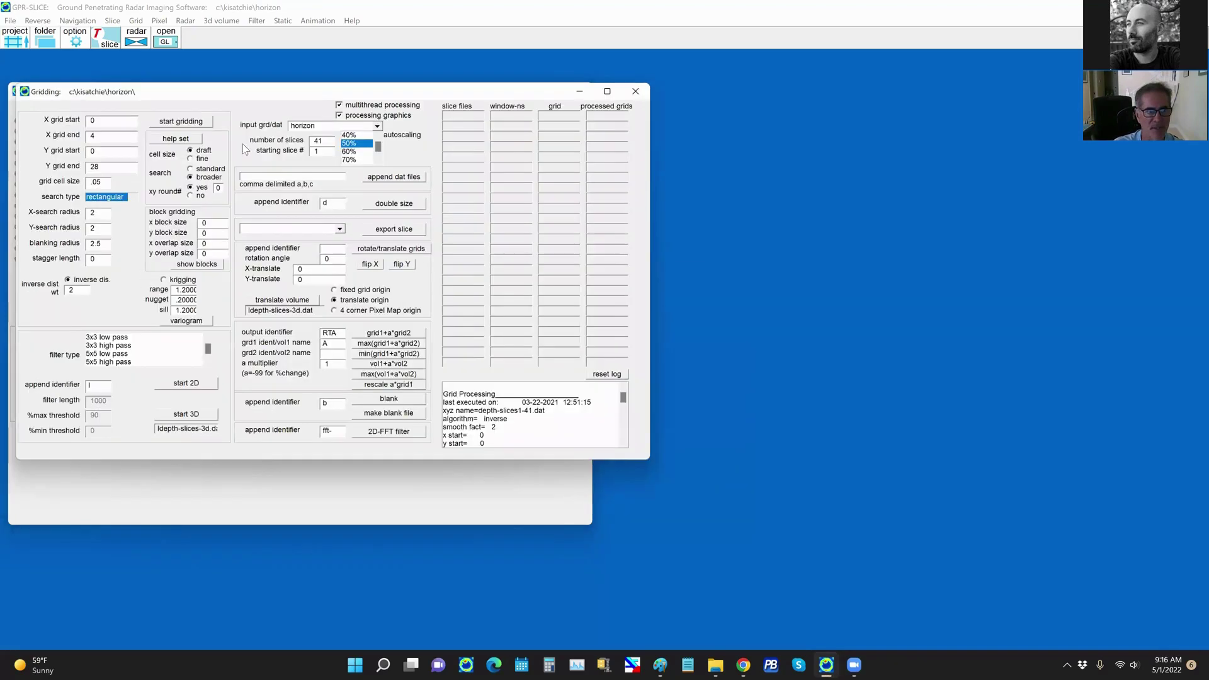
pyautogui.moveTo(321, 136); pyautogui.dragTo(285, 142)
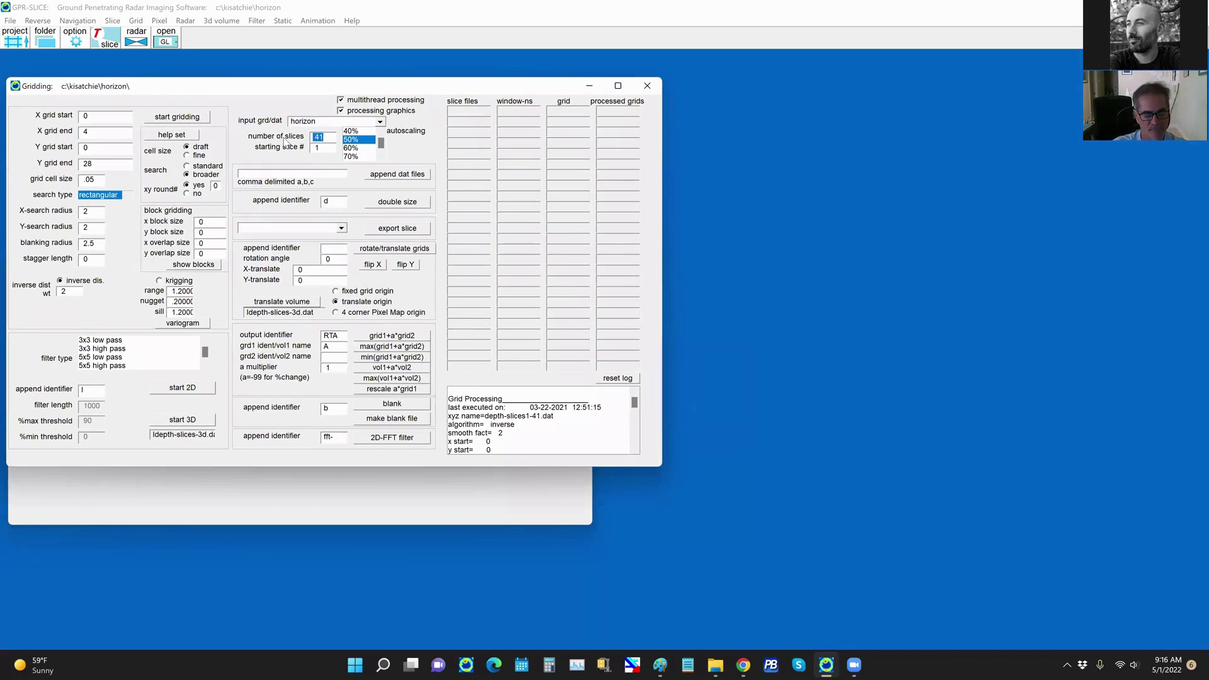
pyautogui.write('3')
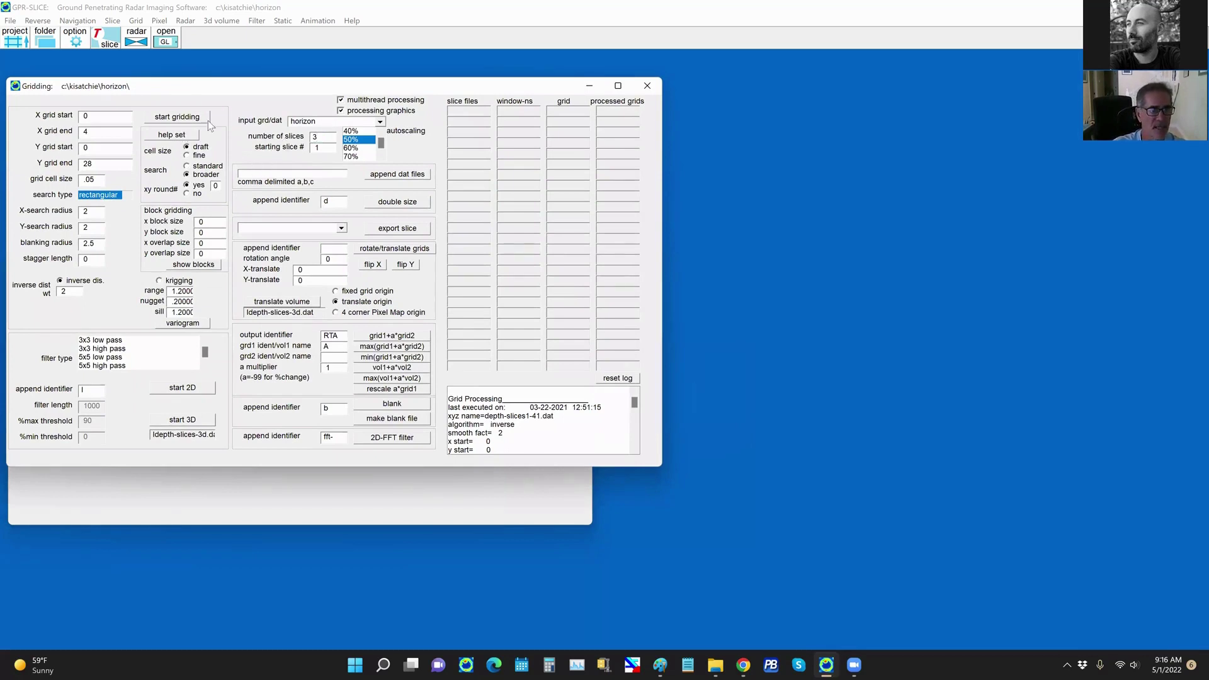
pyautogui.click(340, 101)
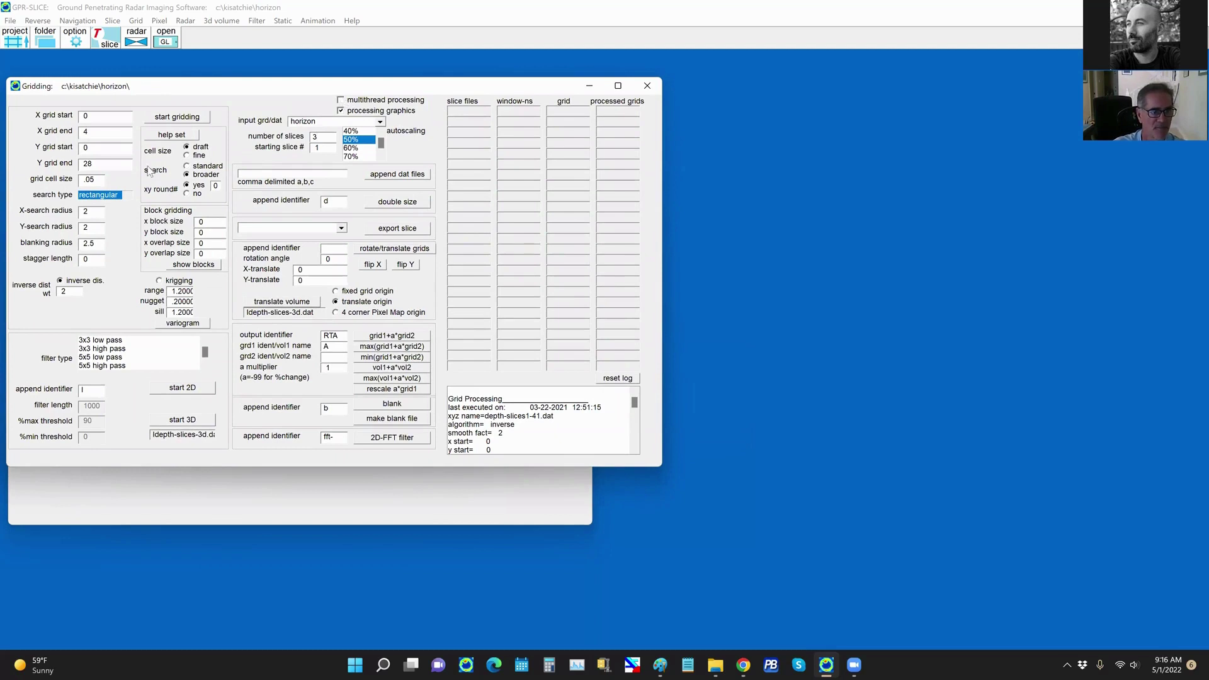
pyautogui.click(175, 119)
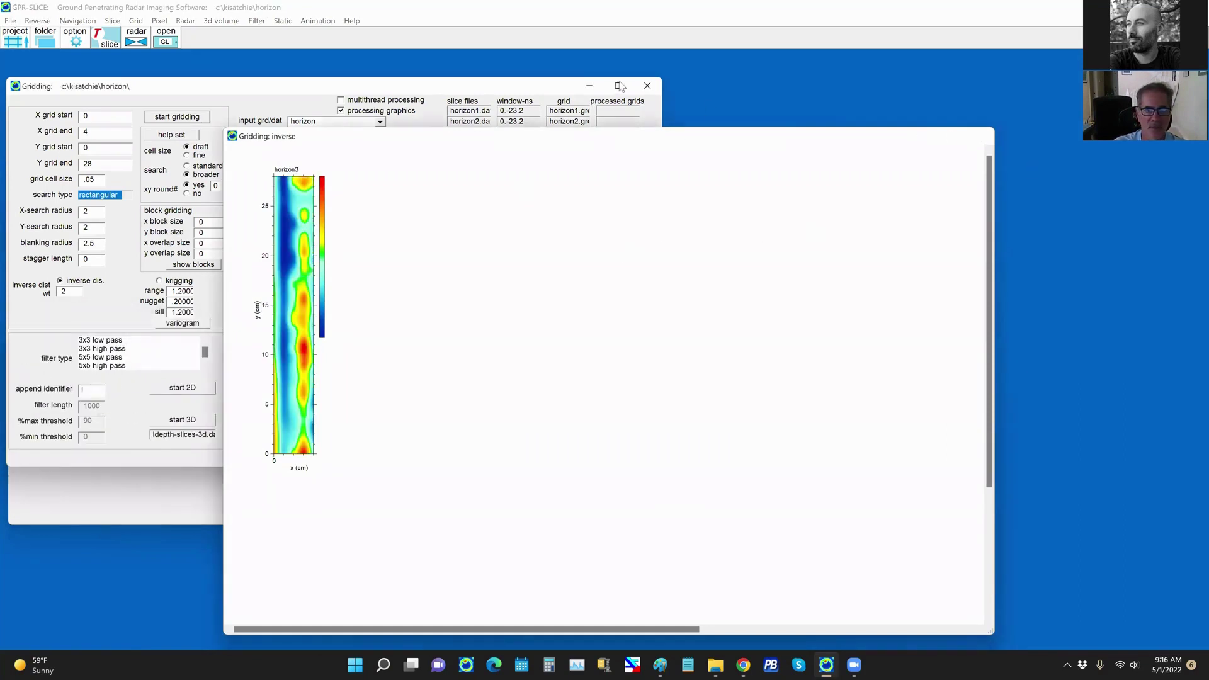
pyautogui.click(976, 134)
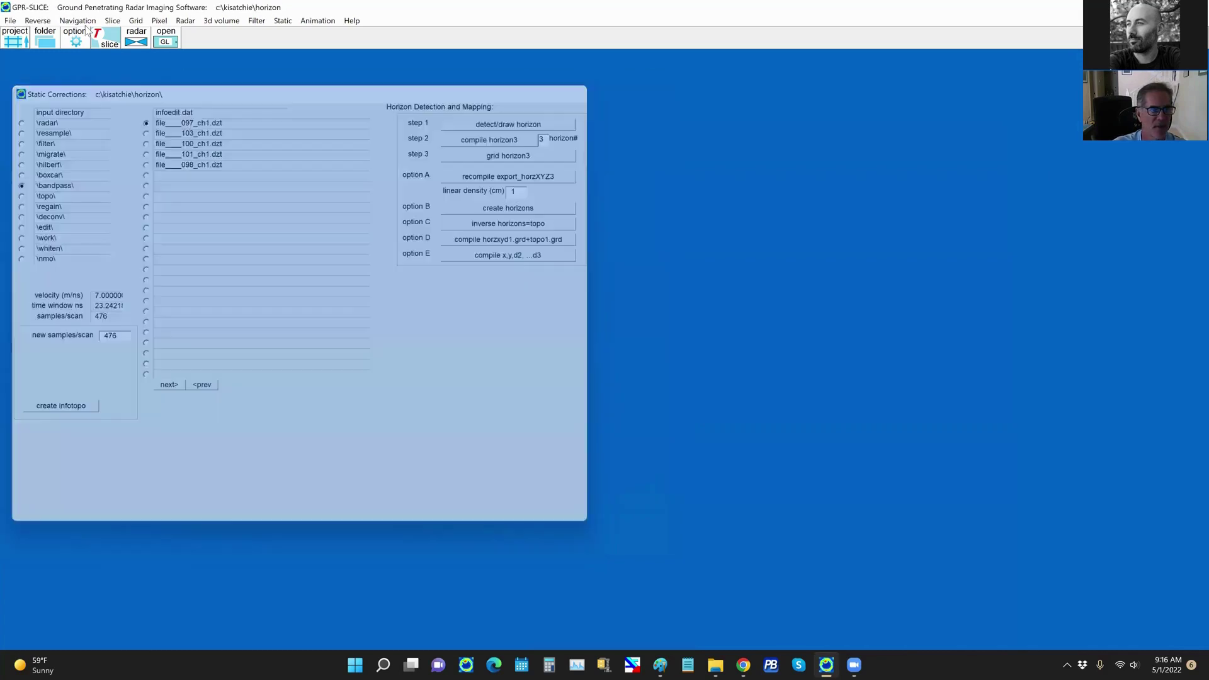
# - Open the Open GL volume display full screen and show the radargram profile file____097_ch1.dzt in it
pyautogui.click(165, 39)
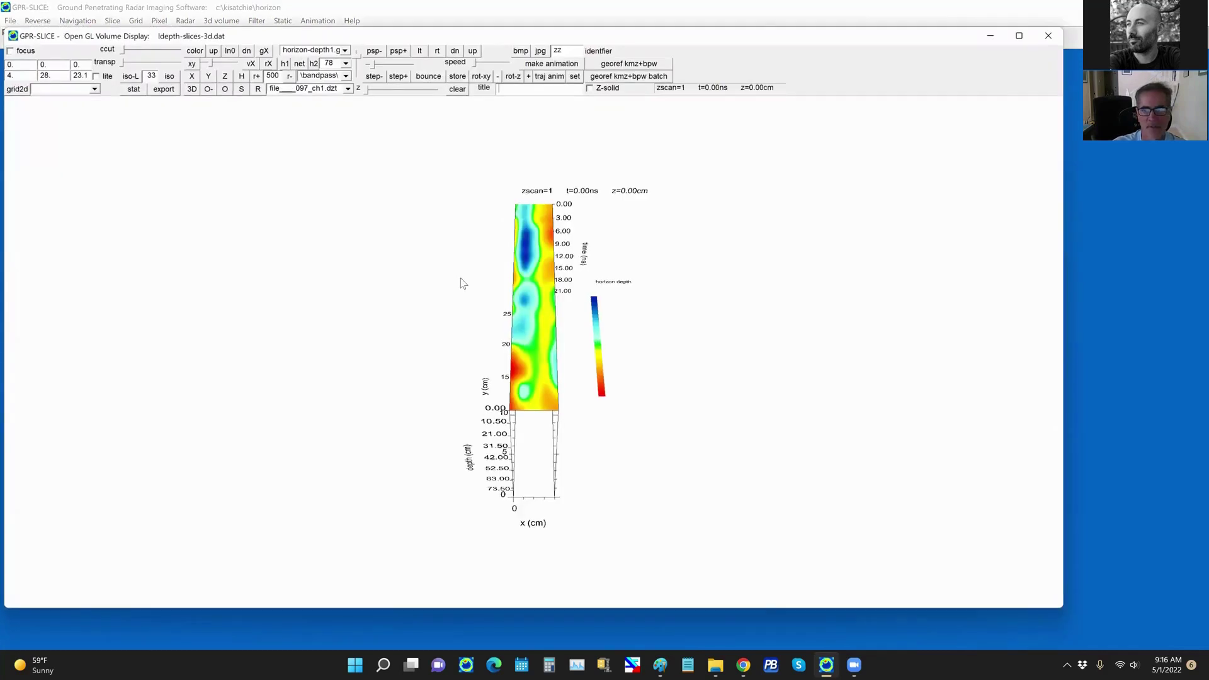
pyautogui.click(1019, 36)
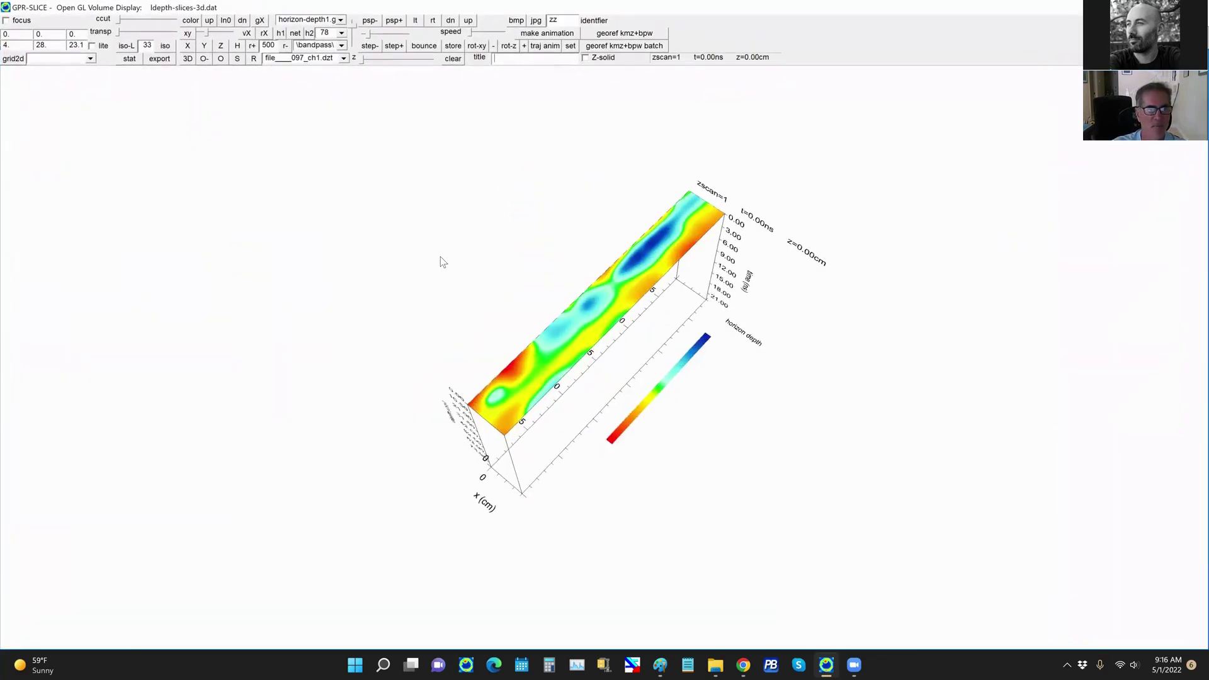
pyautogui.click(253, 58)
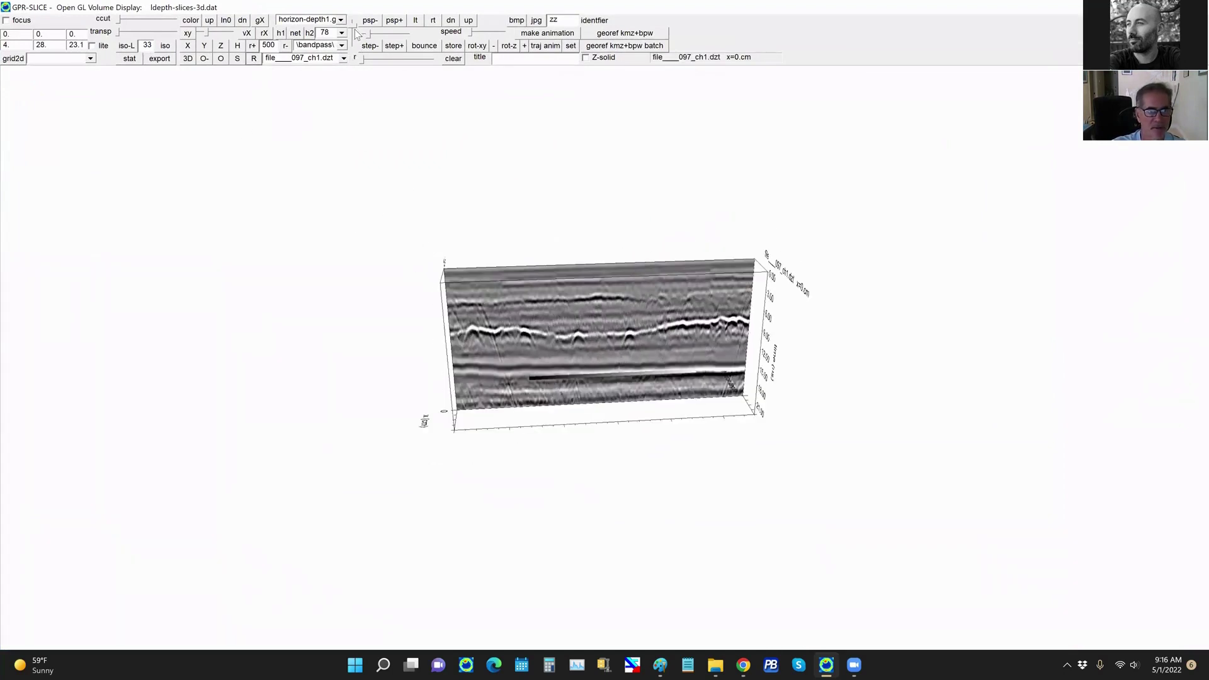
pyautogui.click(372, 44)
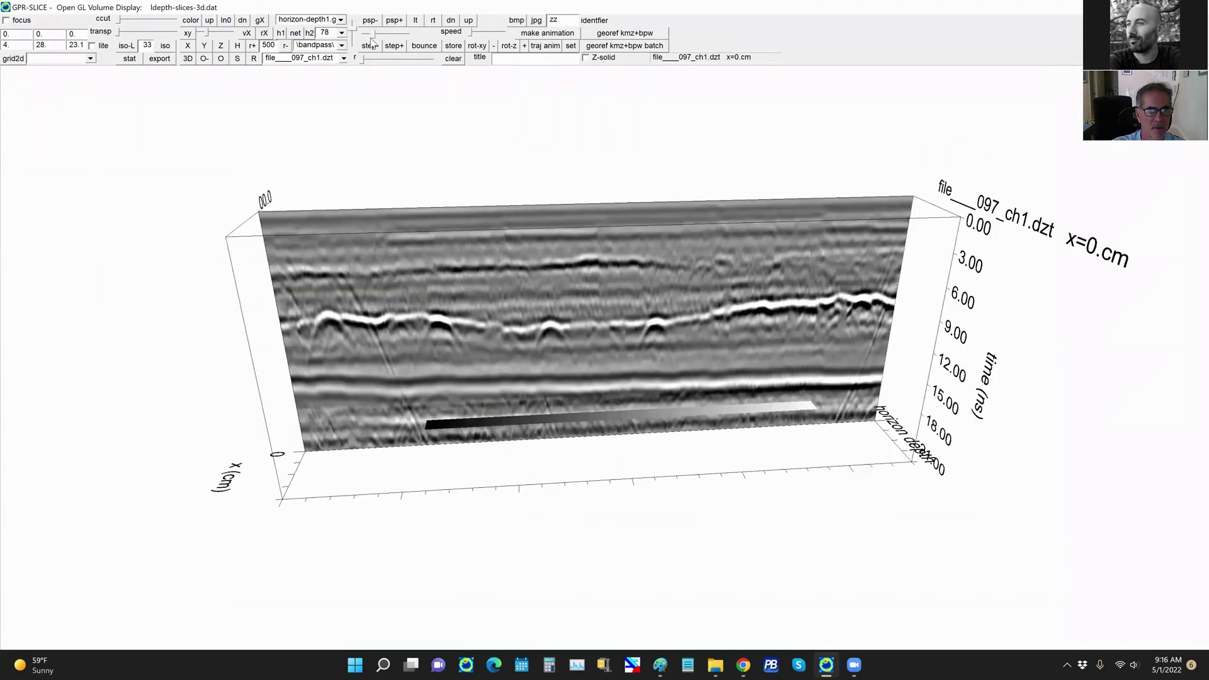
pyautogui.click(371, 46)
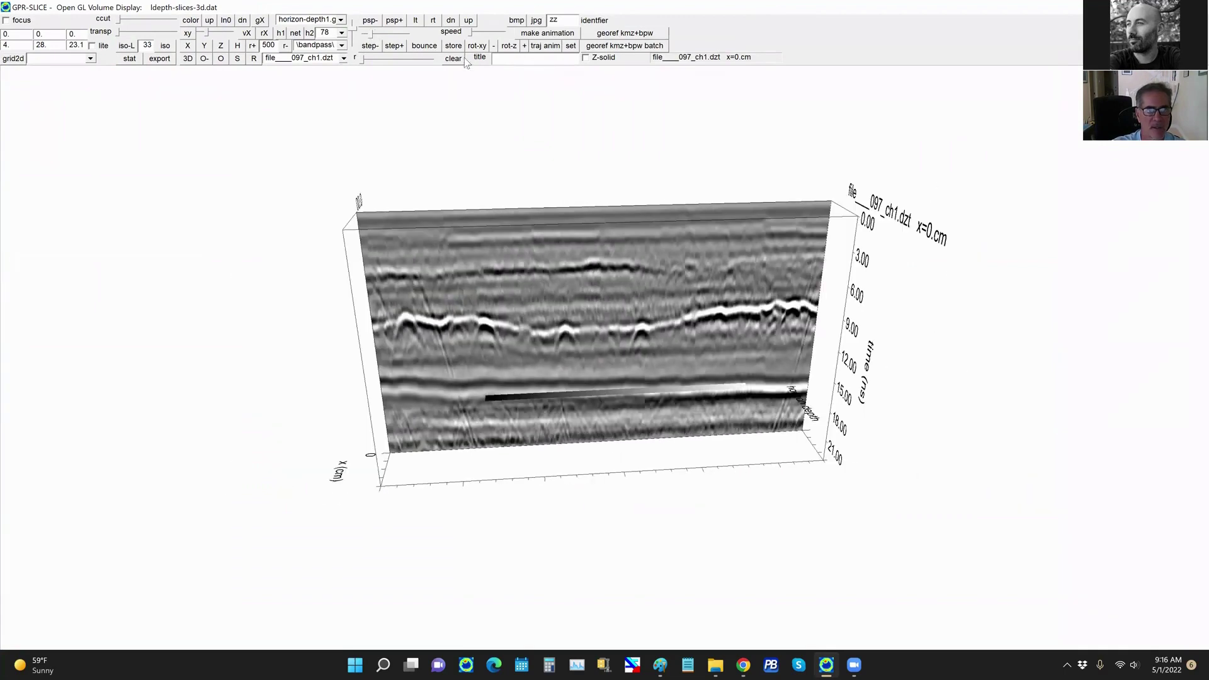
# - Overlay horizon2.grd on the radargram as a color-mapped surface with lighting enabled
pyautogui.click(340, 20)
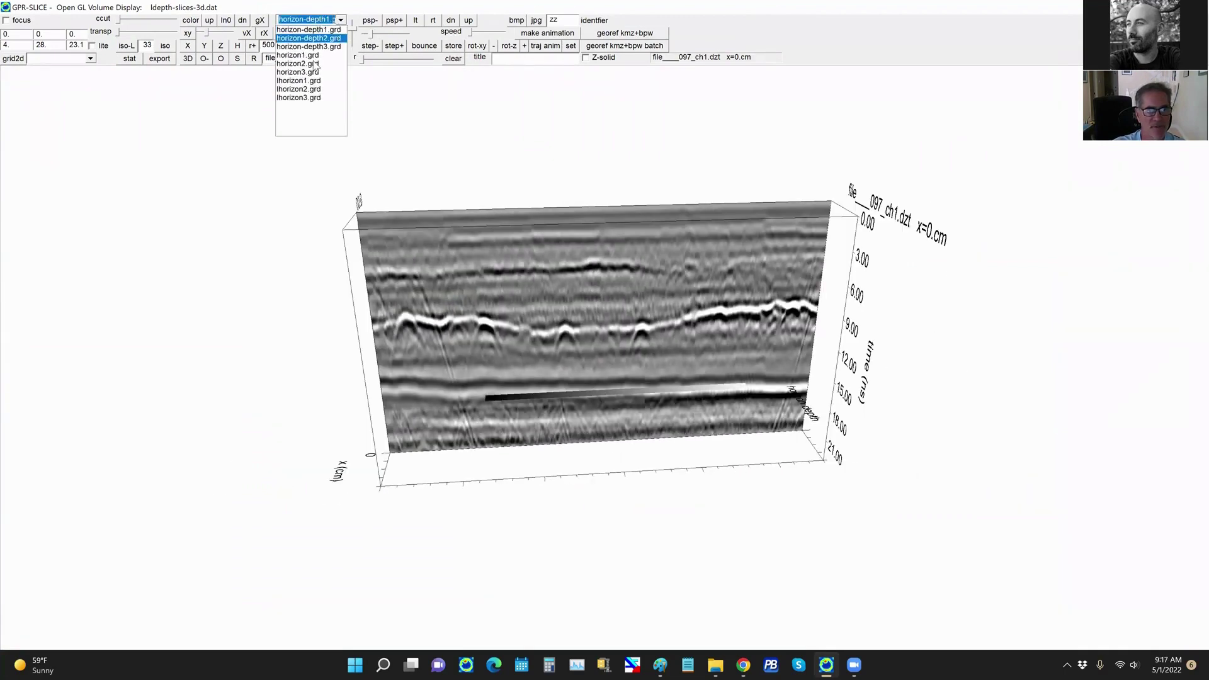
pyautogui.click(305, 65)
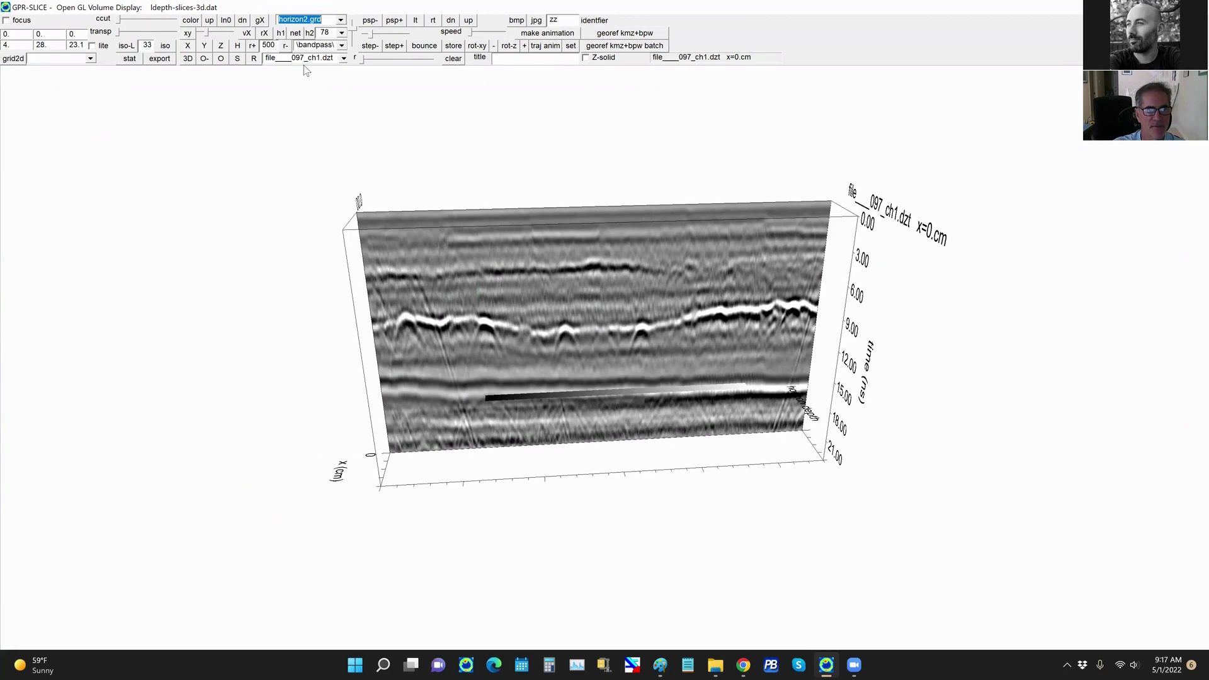
pyautogui.click(282, 35)
pyautogui.moveTo(366, 207); pyautogui.dragTo(333, 216)
pyautogui.moveTo(243, 118); pyautogui.dragTo(255, 97)
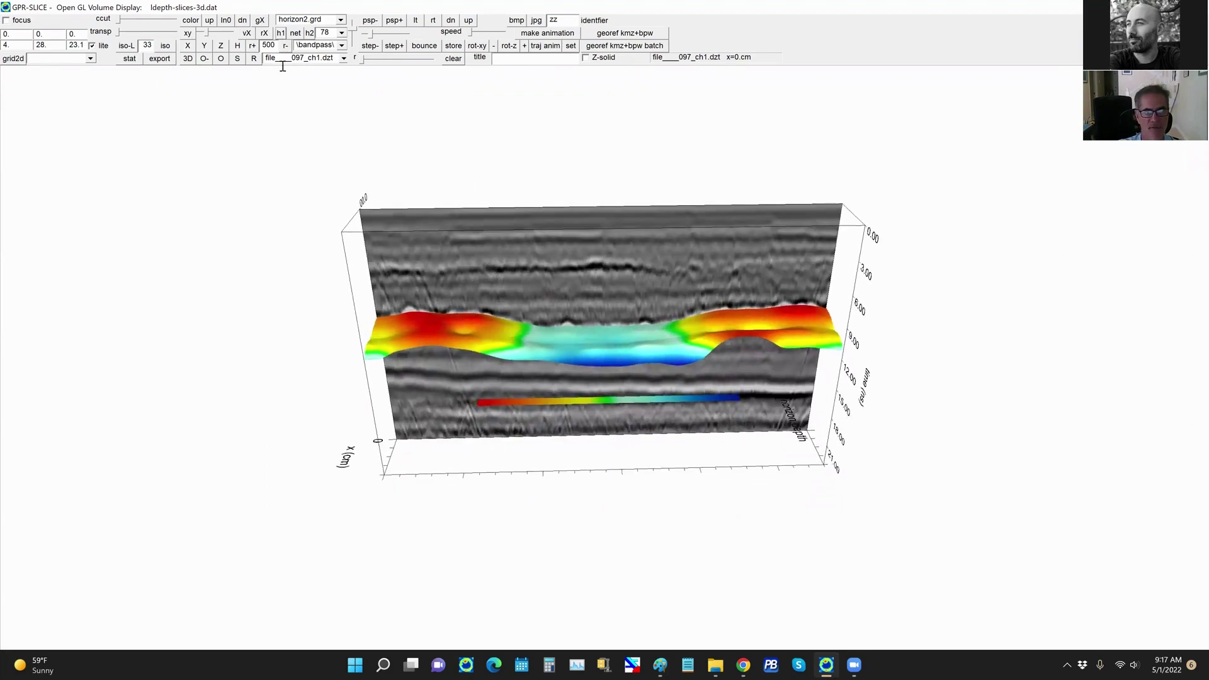
# - Try displaying horizon 2 as a wireframe net and as a single-color solid surface
pyautogui.click(296, 35)
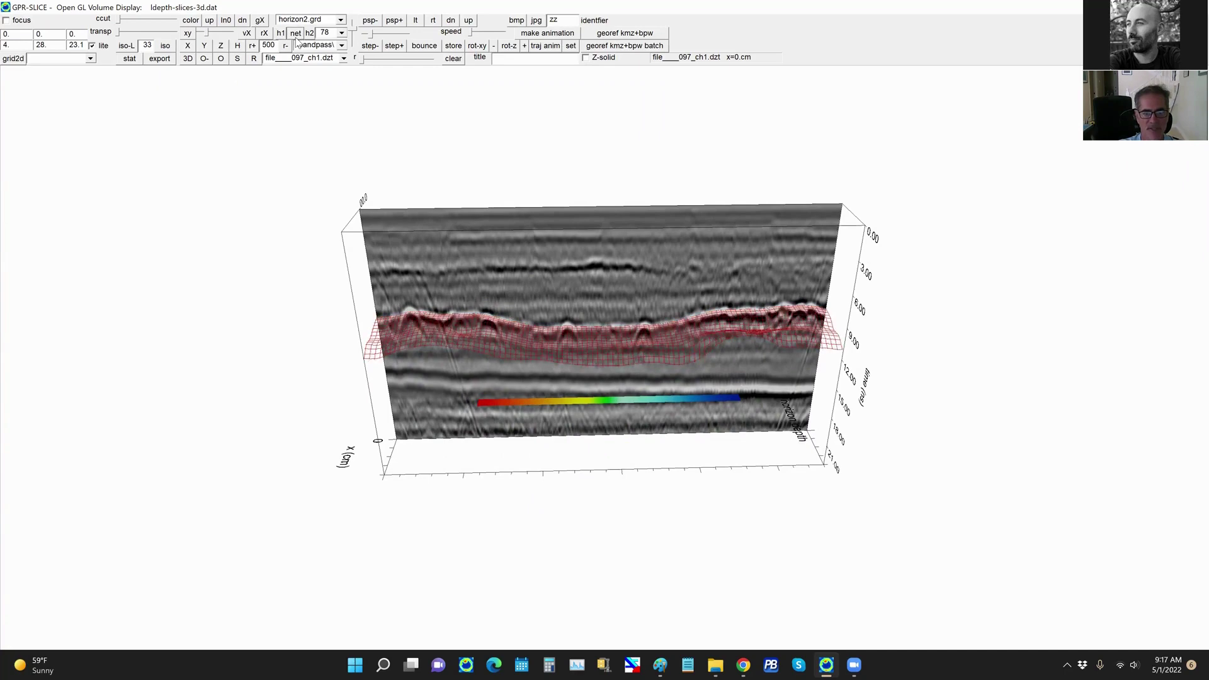
pyautogui.moveTo(327, 308); pyautogui.dragTo(424, 306)
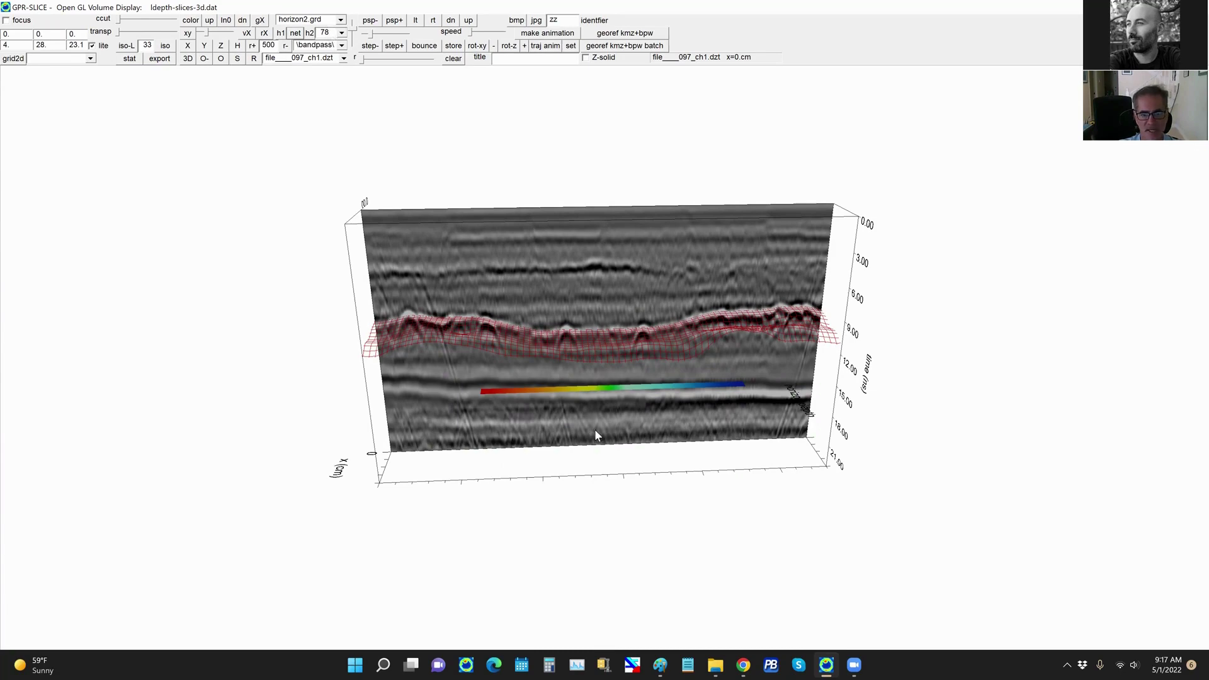
pyautogui.click(309, 33)
pyautogui.moveTo(350, 270); pyautogui.dragTo(359, 299)
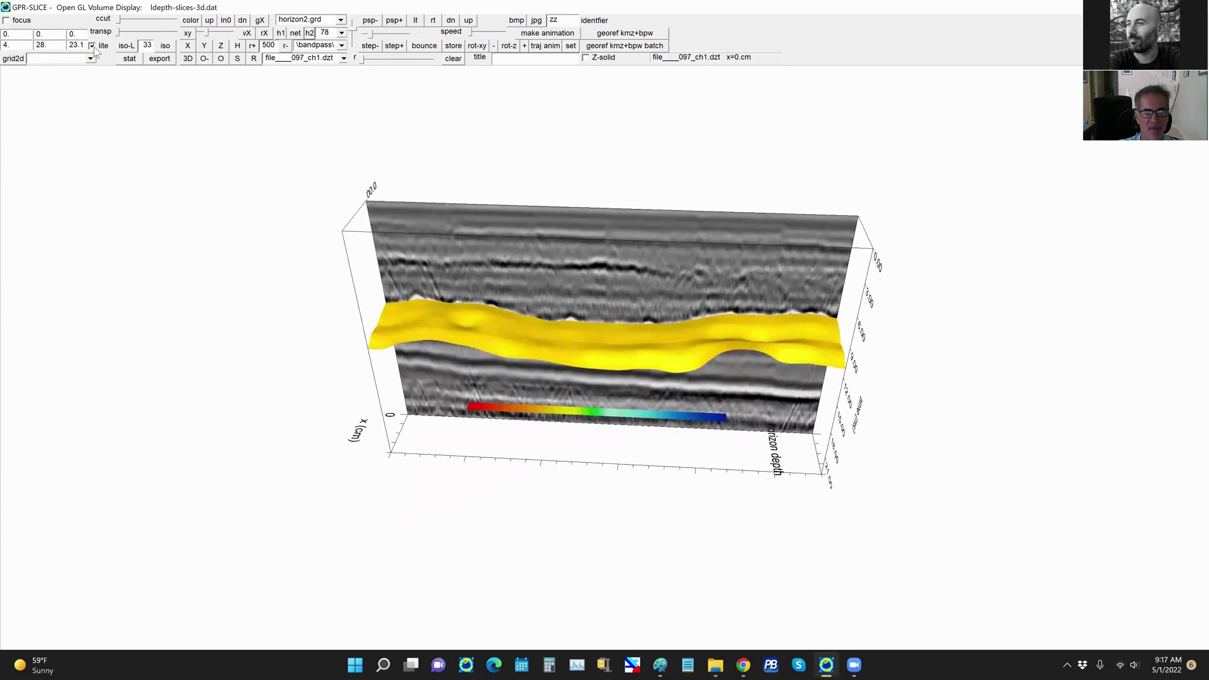
# - Toggle the lighting off and on for the single-color horizon 2 surface and inspect it from different angles
pyautogui.click(92, 45)
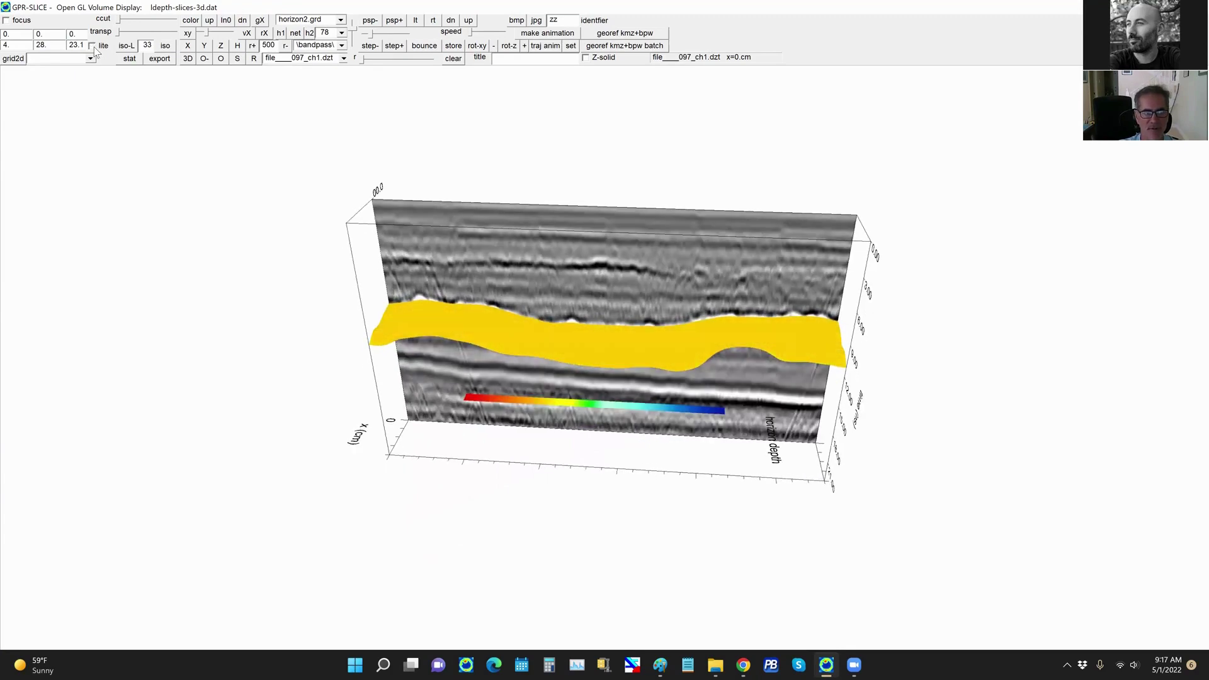
pyautogui.click(92, 46)
pyautogui.moveTo(310, 297)
pyautogui.mouseDown()
pyautogui.moveTo(296, 81)
pyautogui.moveTo(327, 57)
pyautogui.mouseUp()
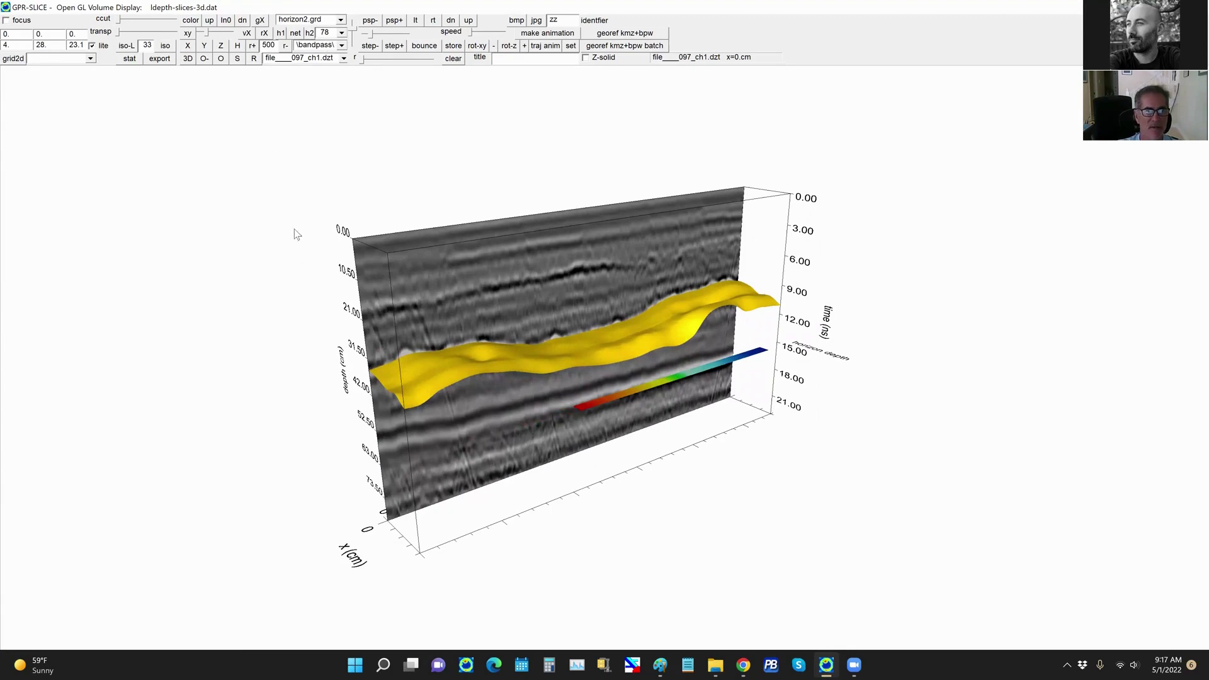
pyautogui.moveTo(334, 192); pyautogui.dragTo(326, 115)
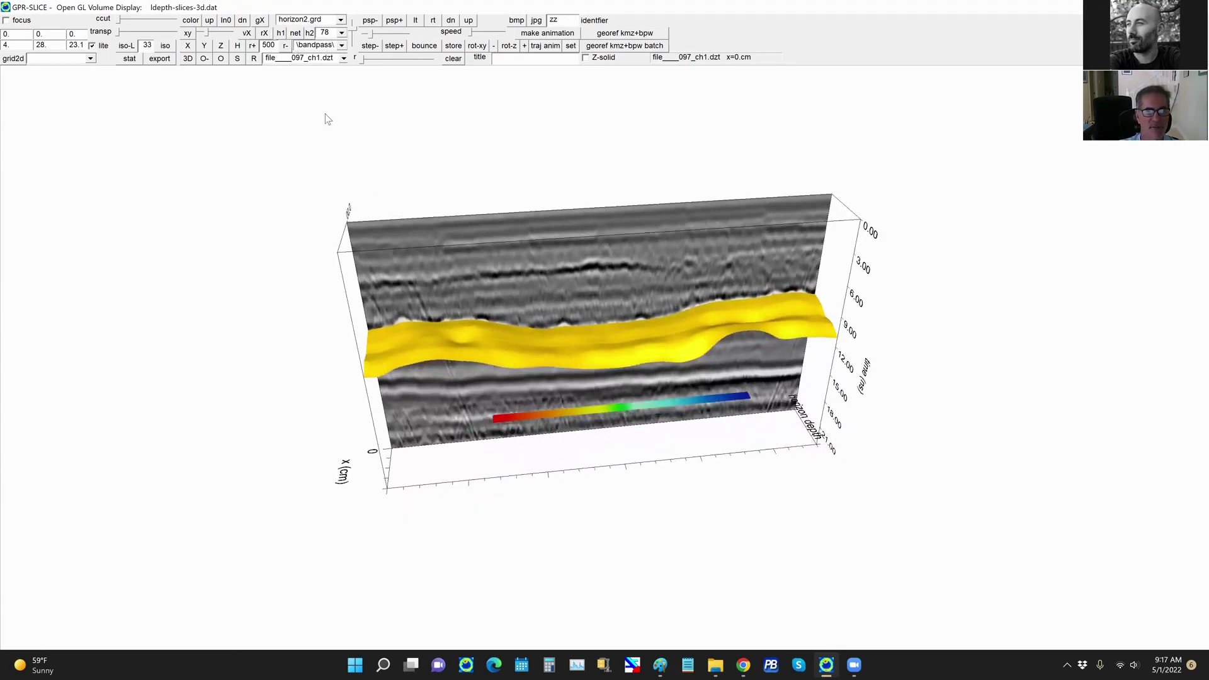
# - Return horizon 2 to its color-mapped surface and store it in the volume display
pyautogui.click(449, 49)
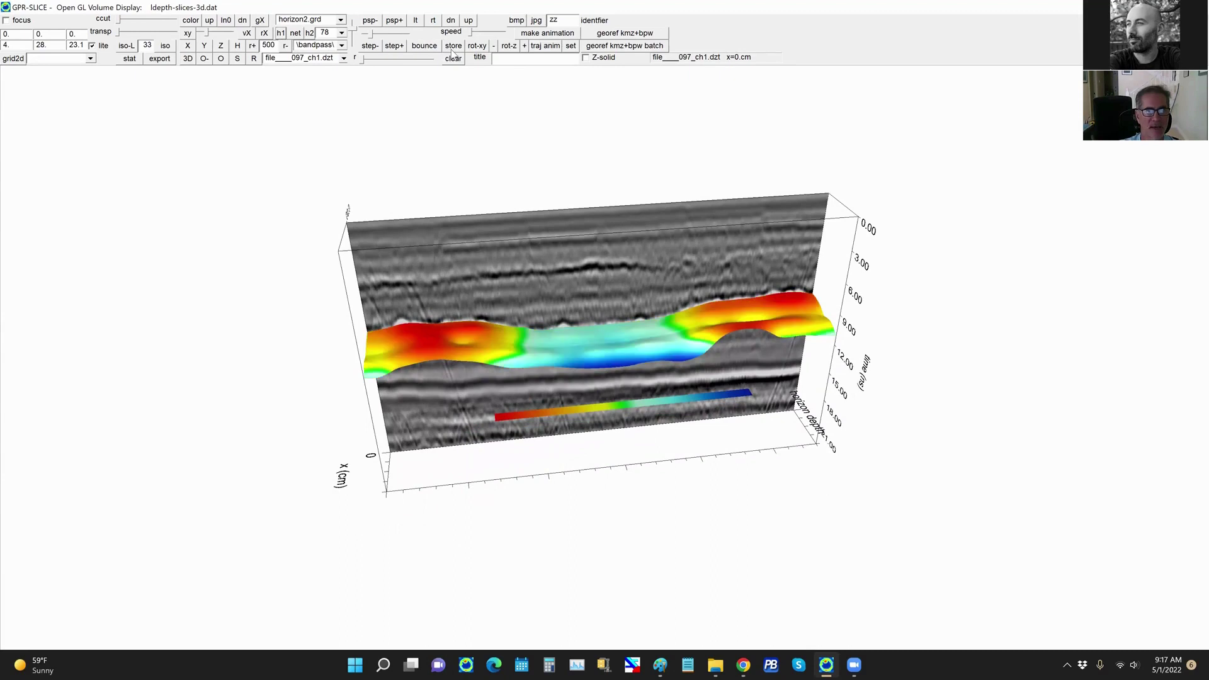
# - Add horizon3.grd as a wireframe net beneath the color-mapped horizon 2, inspect both from different angles, and close the volume display
pyautogui.click(341, 19)
pyautogui.click(308, 72)
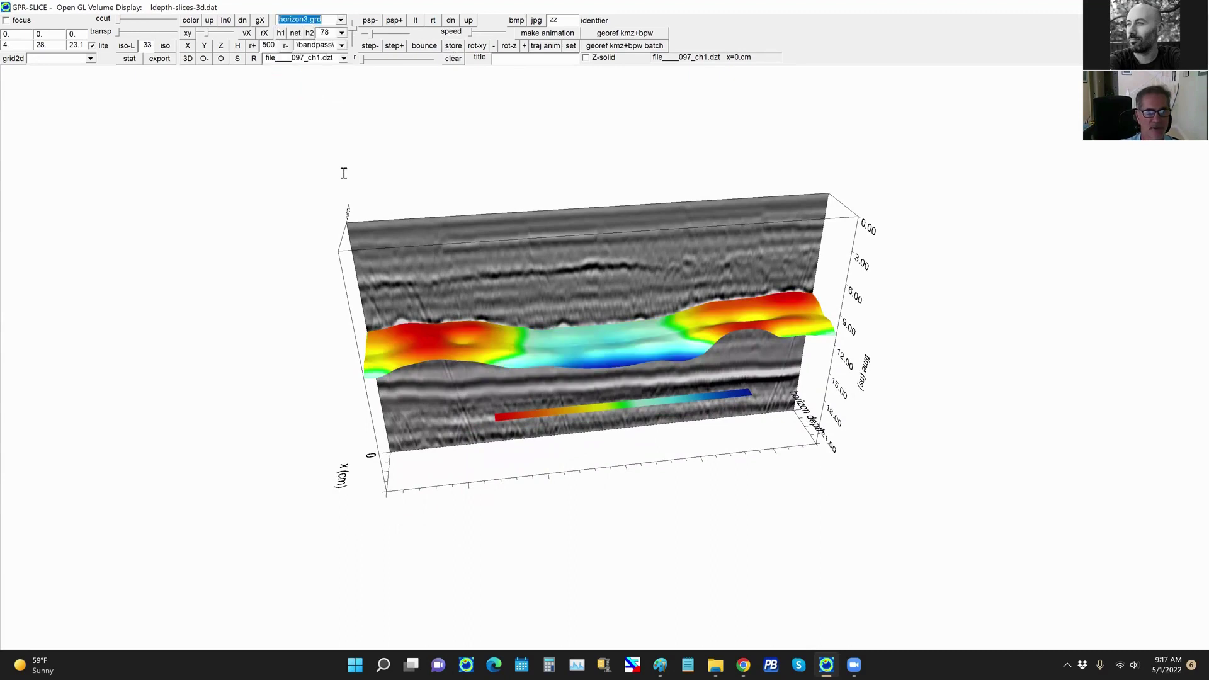
pyautogui.click(297, 34)
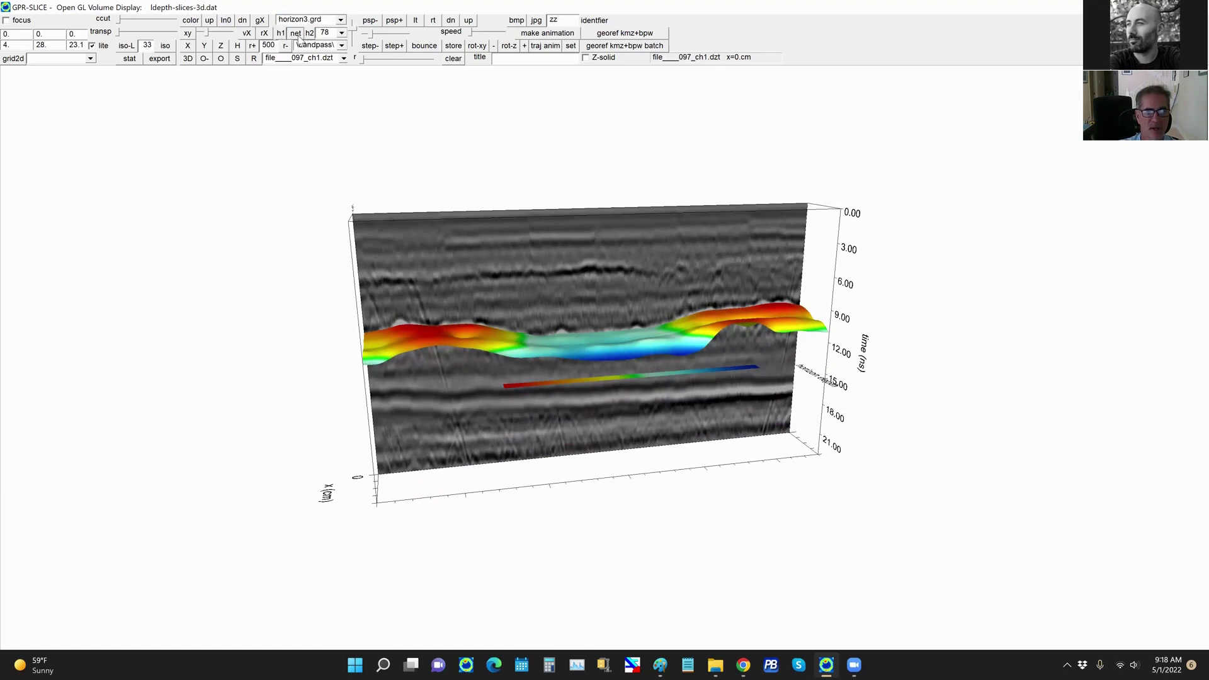
pyautogui.moveTo(236, 237); pyautogui.dragTo(220, 241)
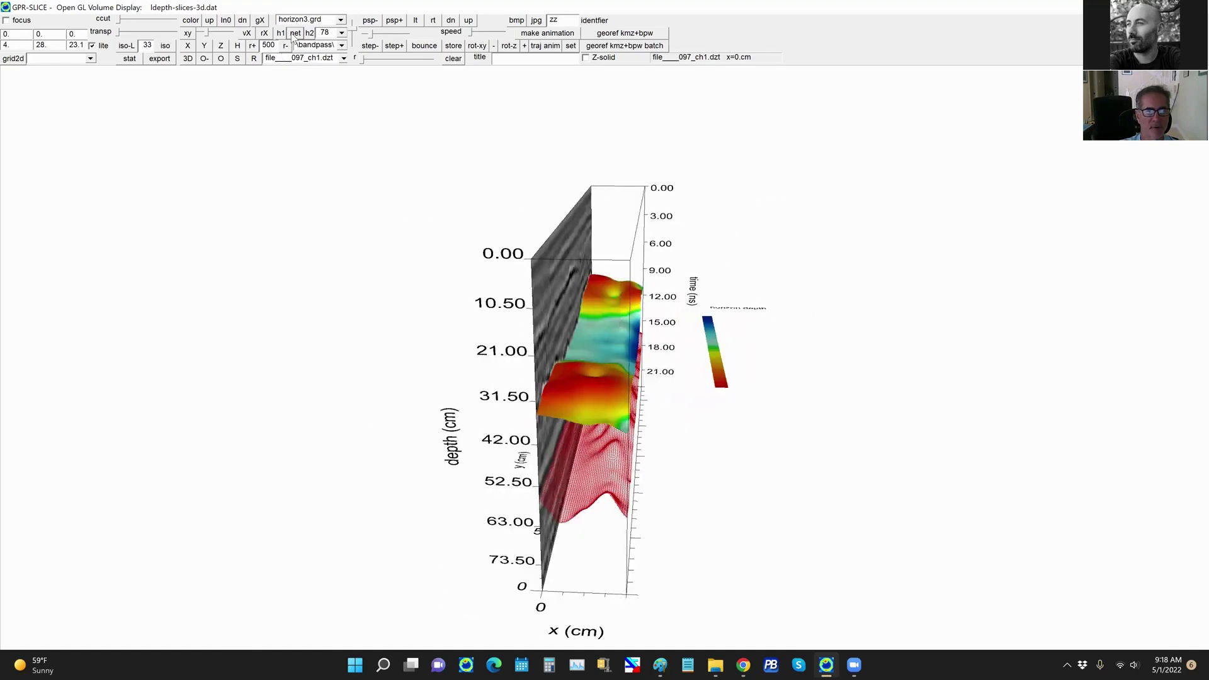
pyautogui.moveTo(365, 202); pyautogui.dragTo(364, 204)
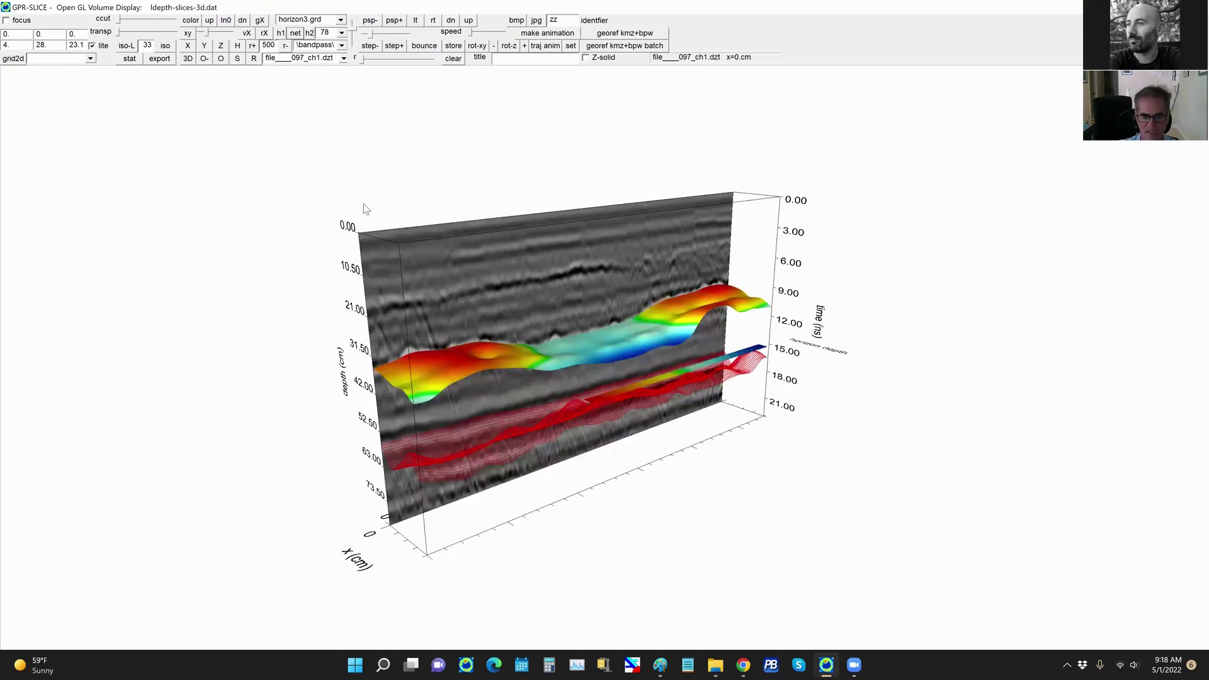
pyautogui.moveTo(432, 243); pyautogui.dragTo(691, 183)
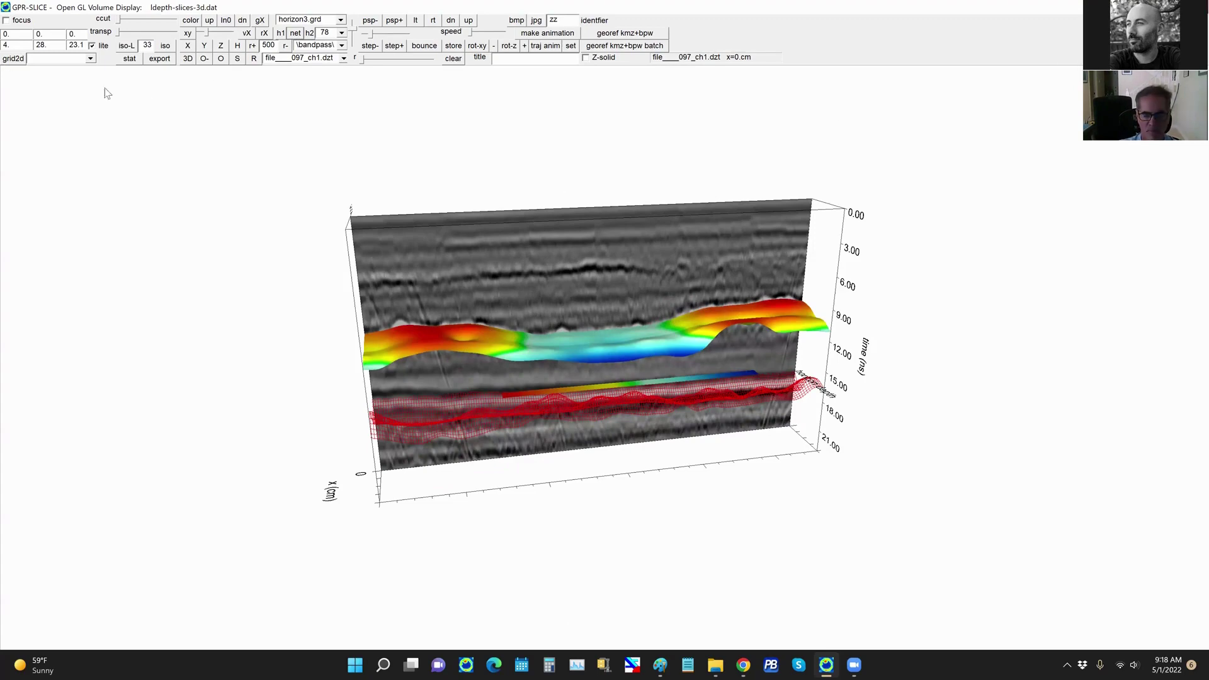
pyautogui.doubleClick(6, 7)
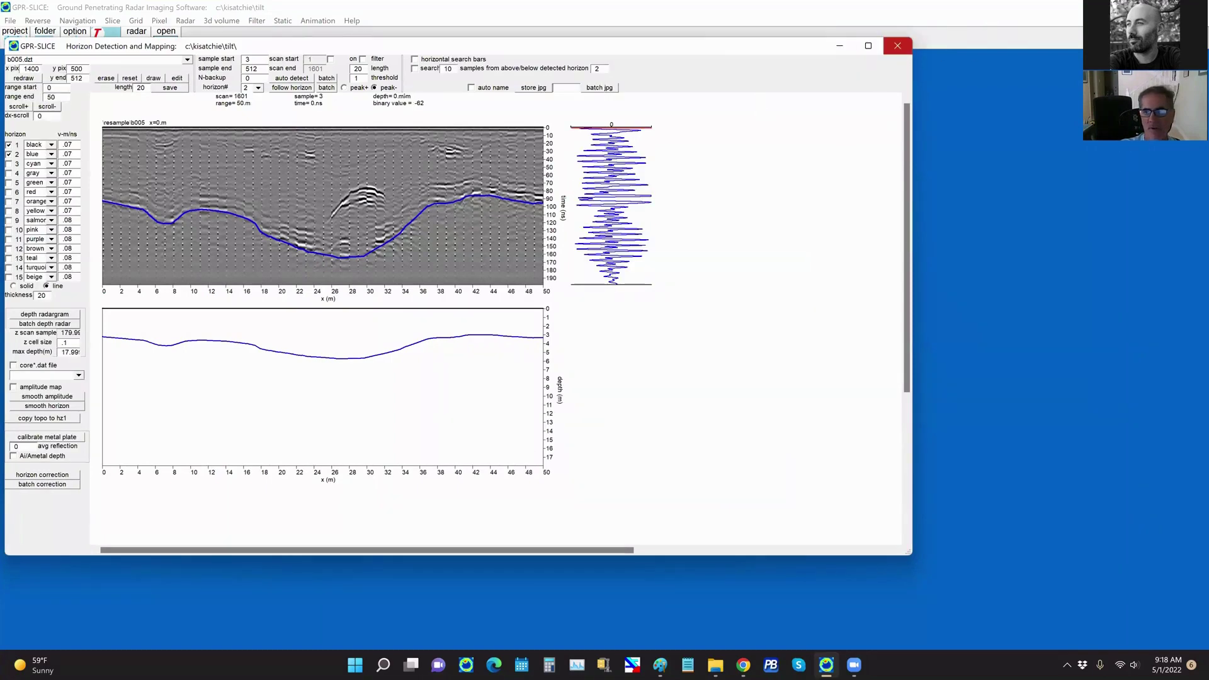
# - Switch back to GPR-SLICE, run the horizon correction on radargram b005.dzt in the tilt project, and view the corrected result
pyautogui.click(897, 46)
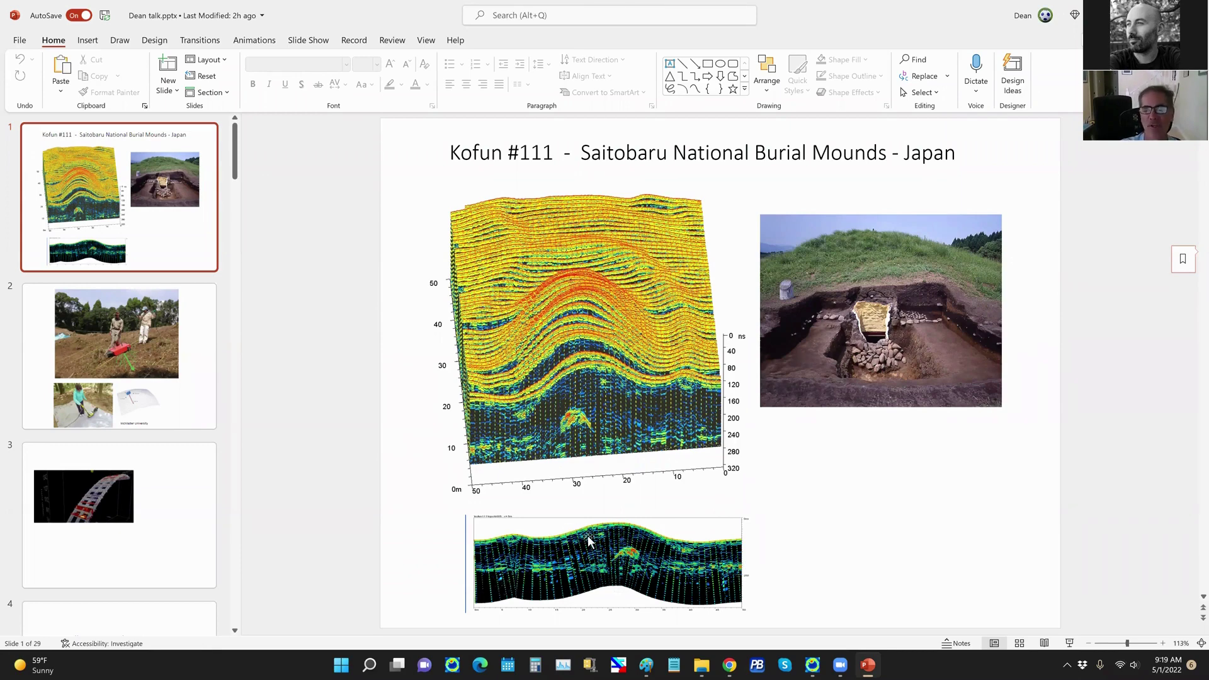
pyautogui.click(812, 665)
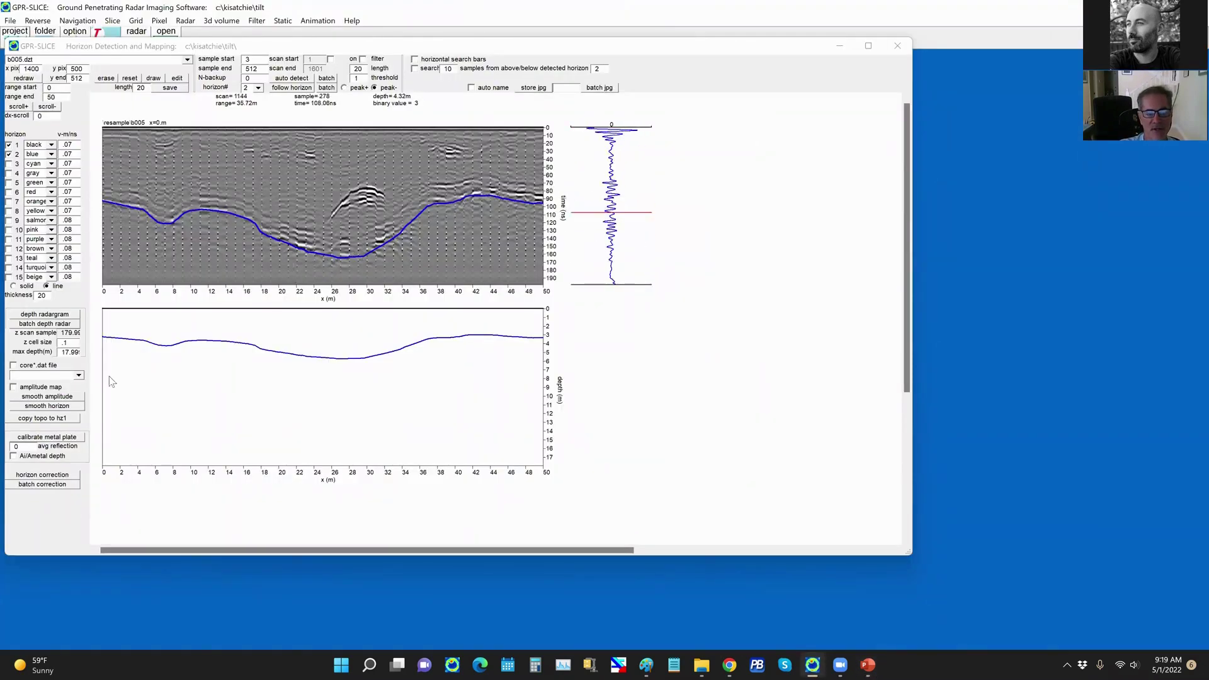
pyautogui.click(40, 475)
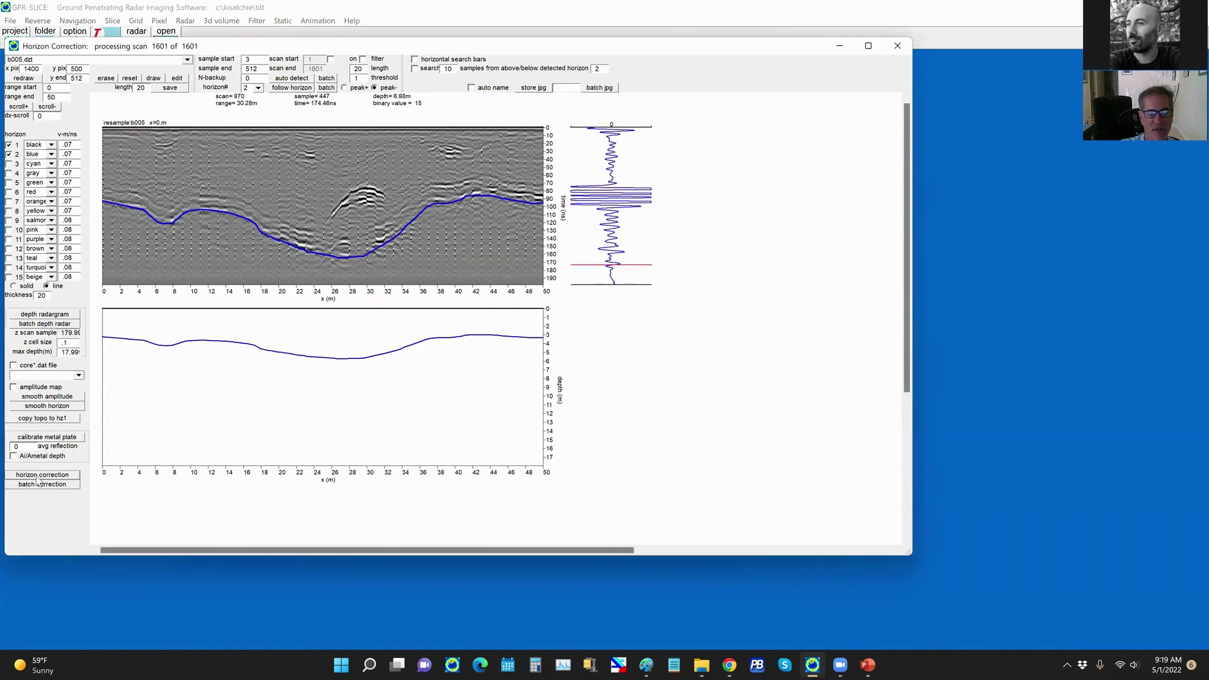
pyautogui.moveTo(904, 353); pyautogui.dragTo(904, 405)
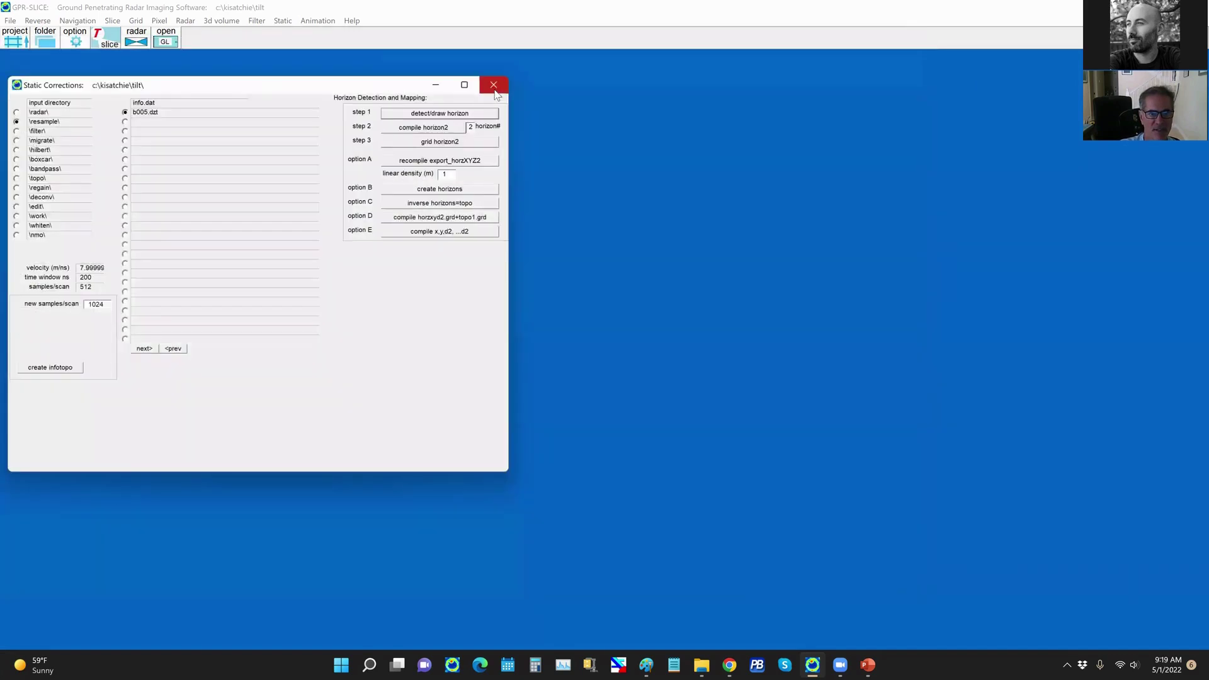
# - Close the static corrections of the tilt project and switch to the project c:\kisatchie\horizon
pyautogui.click(495, 89)
pyautogui.click(13, 41)
pyautogui.moveTo(325, 146); pyautogui.dragTo(330, 281)
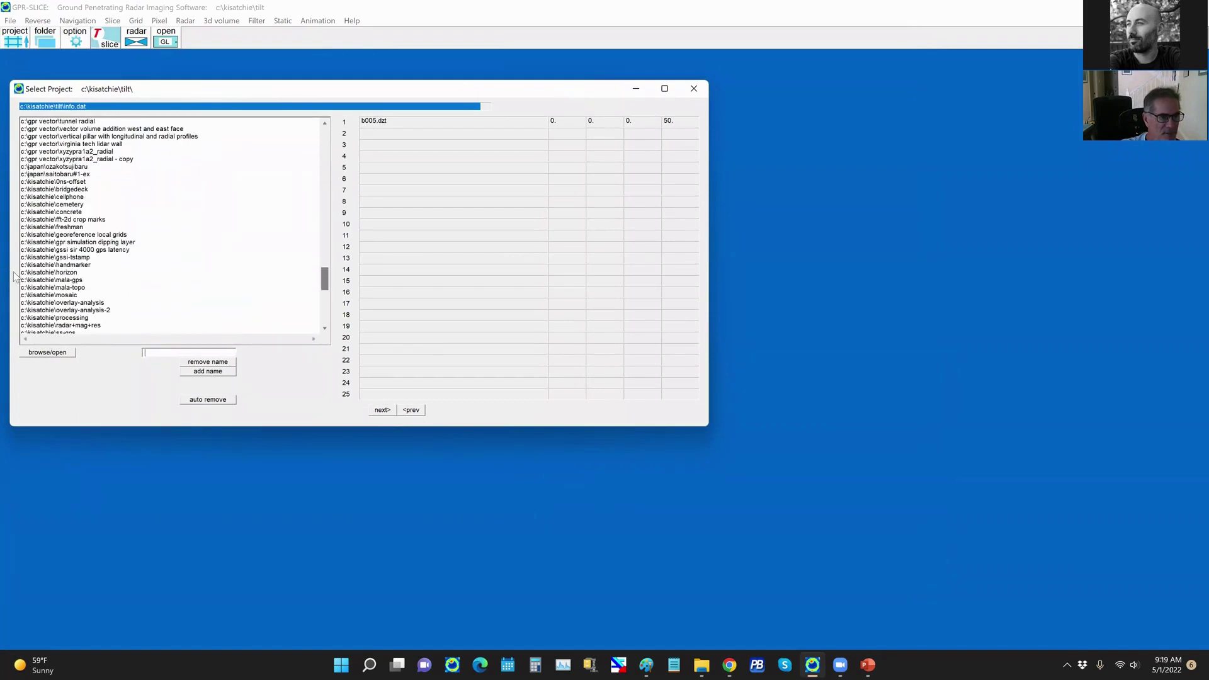
pyautogui.click(40, 275)
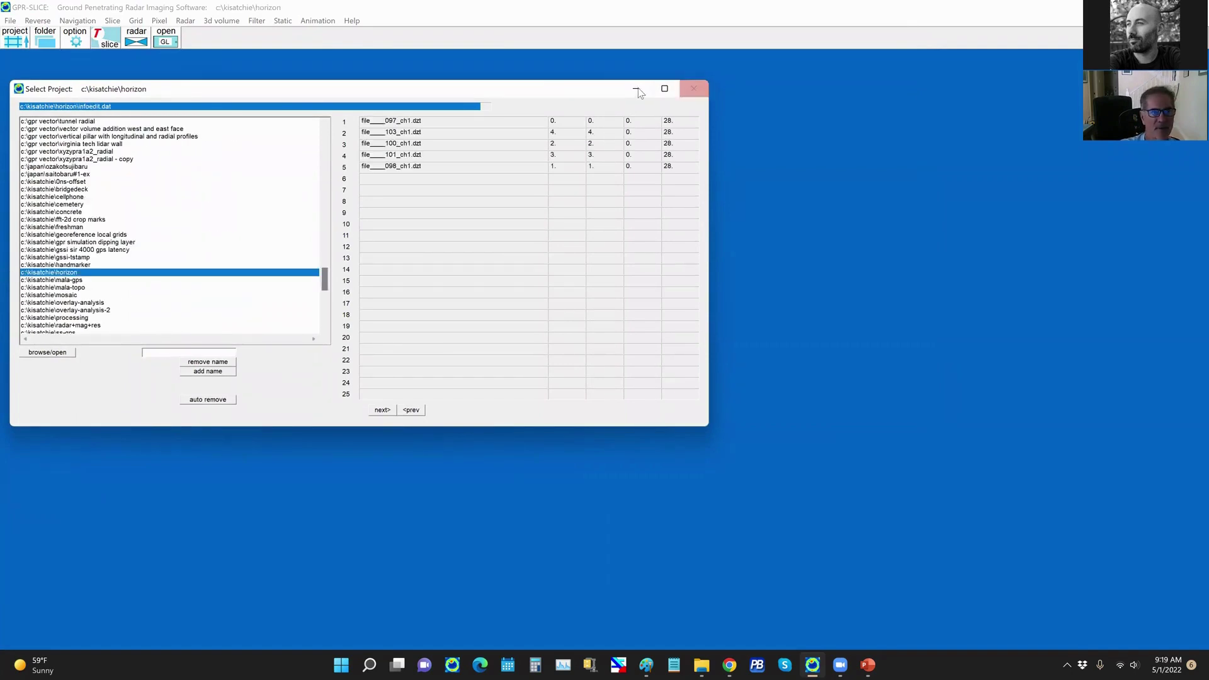
pyautogui.click(636, 90)
# - Open the static horizons tools and start horizon detection on the bandpass radargram file____097_ch1.dzt
pyautogui.click(296, 50)
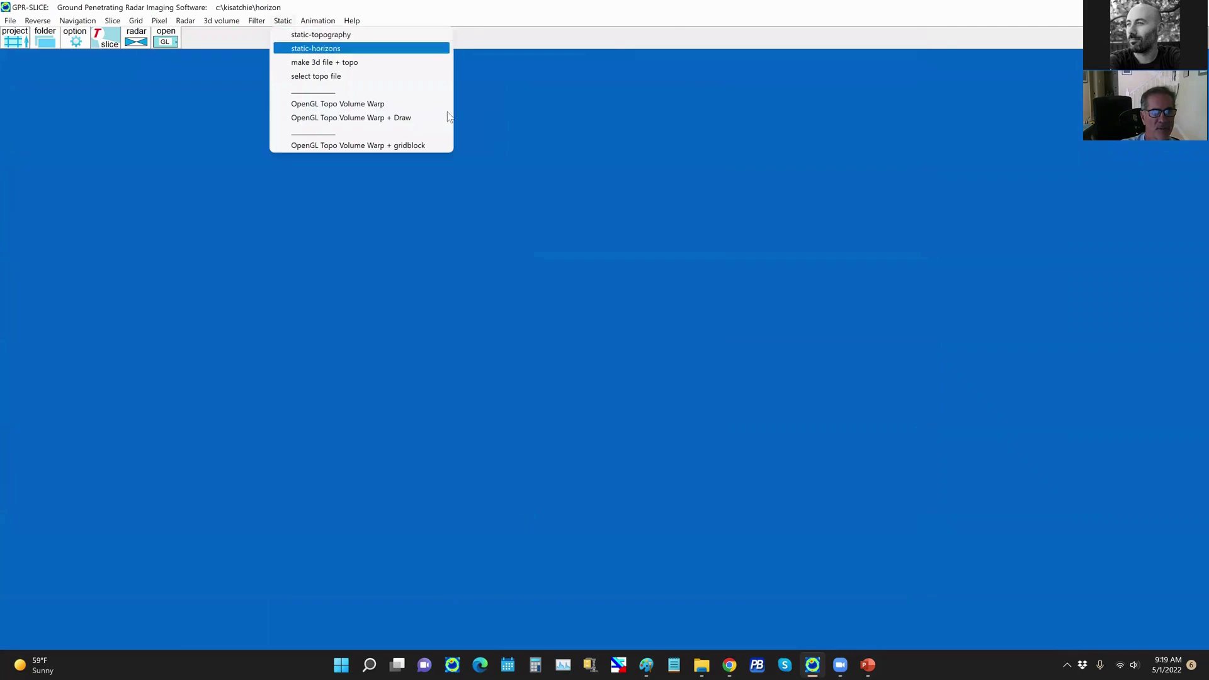
pyautogui.click(511, 123)
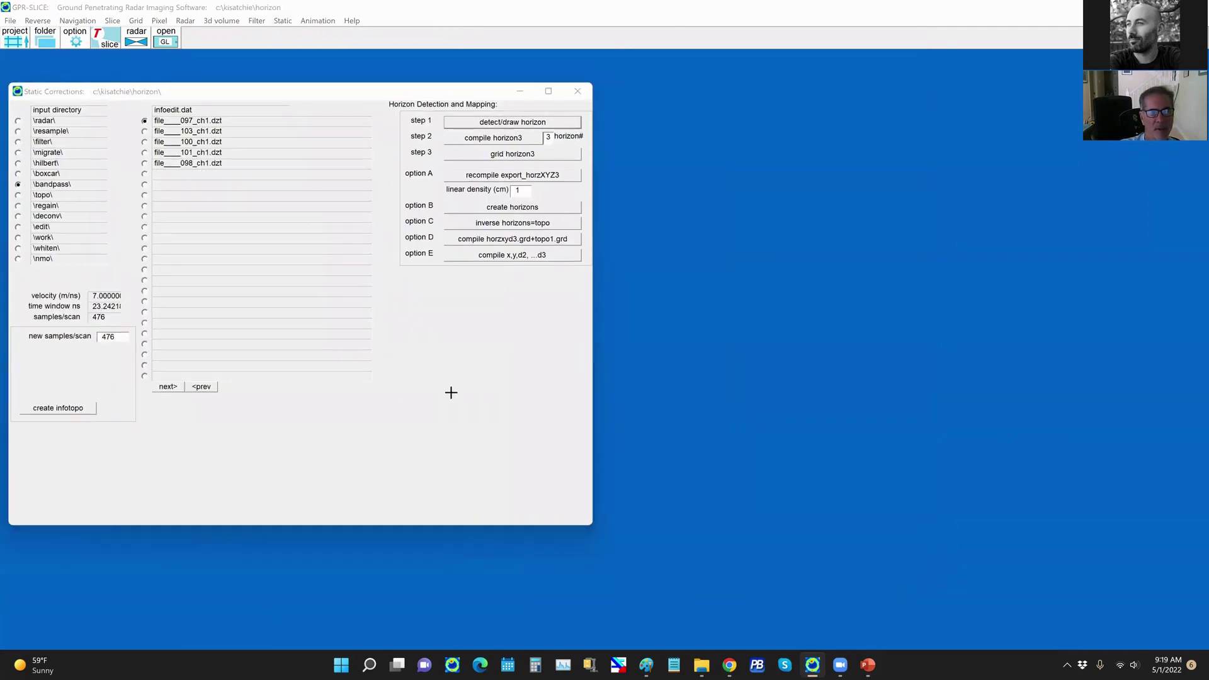